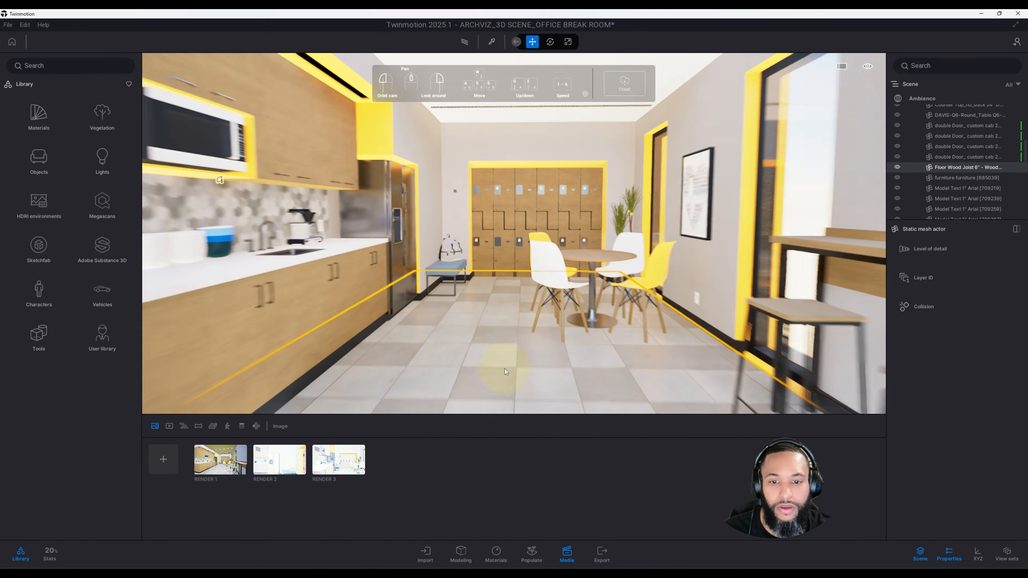
Step: Navigate through the office break room to examine the scene from several viewpoints
{"action": "scroll", "coordinate": [504, 369], "scroll_direction": "up", "scroll_amount": 3}
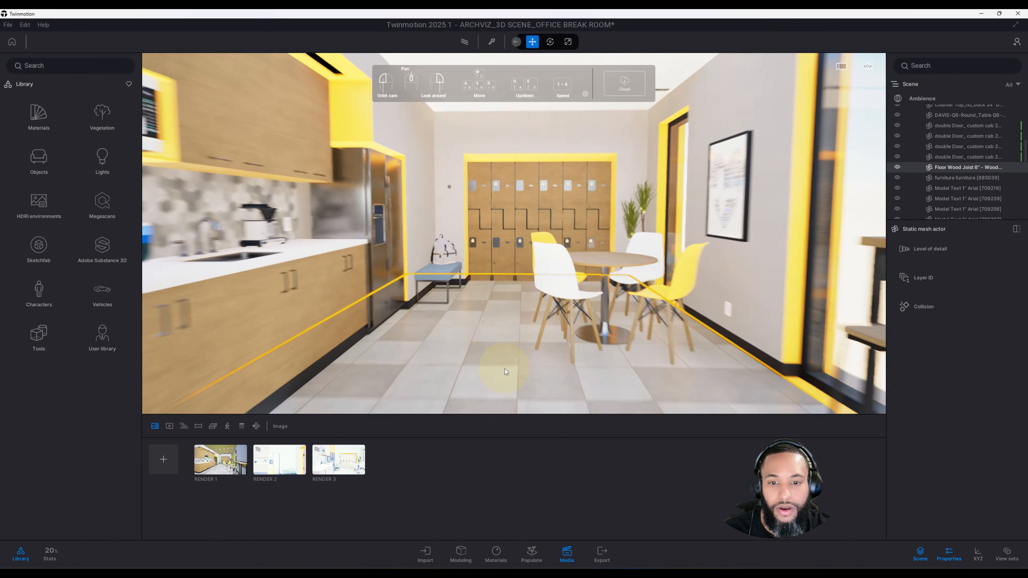
{"action": "scroll", "coordinate": [505, 371], "scroll_direction": "down", "scroll_amount": 3}
{"action": "middle_click_drag", "start_coordinate": [505, 372], "coordinate": [482, 360], "text": "shift"}
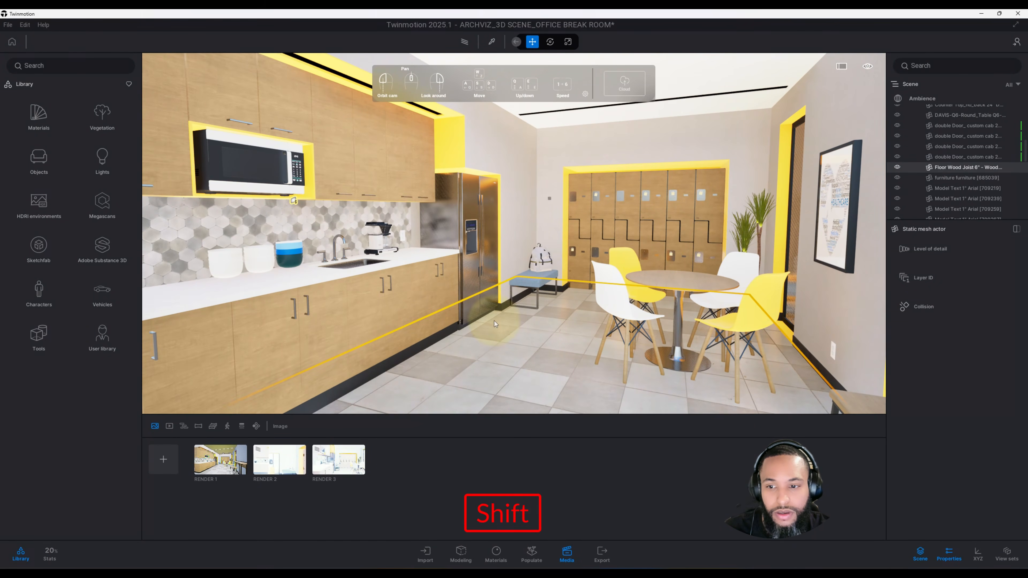
{"action": "middle_click_drag", "start_coordinate": [494, 319], "coordinate": [517, 312], "text": "shift"}
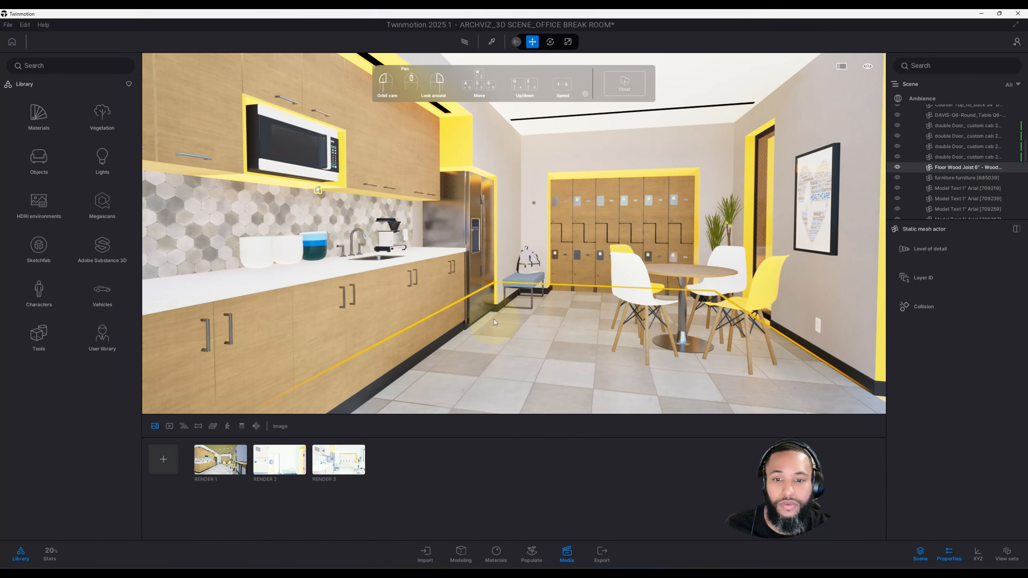
{"action": "mouse_move", "coordinate": [531, 238]}
{"action": "middle_mouse_down", "text": "shift"}
{"action": "mouse_move", "coordinate": [558, 228]}
{"action": "mouse_move", "coordinate": [522, 248]}
{"action": "middle_mouse_up", "text": "shift"}
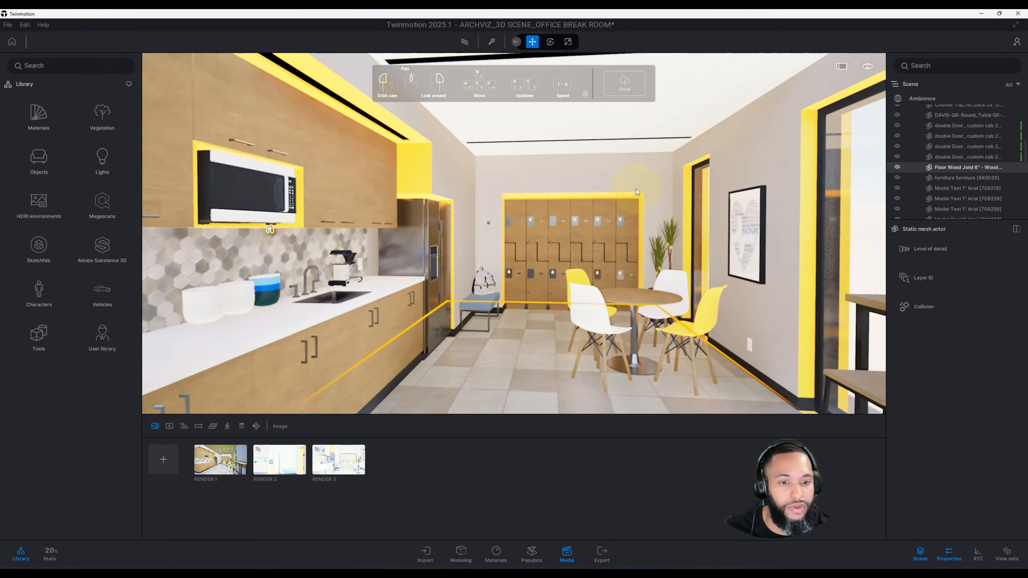
{"action": "middle_click_drag", "start_coordinate": [749, 293], "coordinate": [717, 294], "text": "shift"}
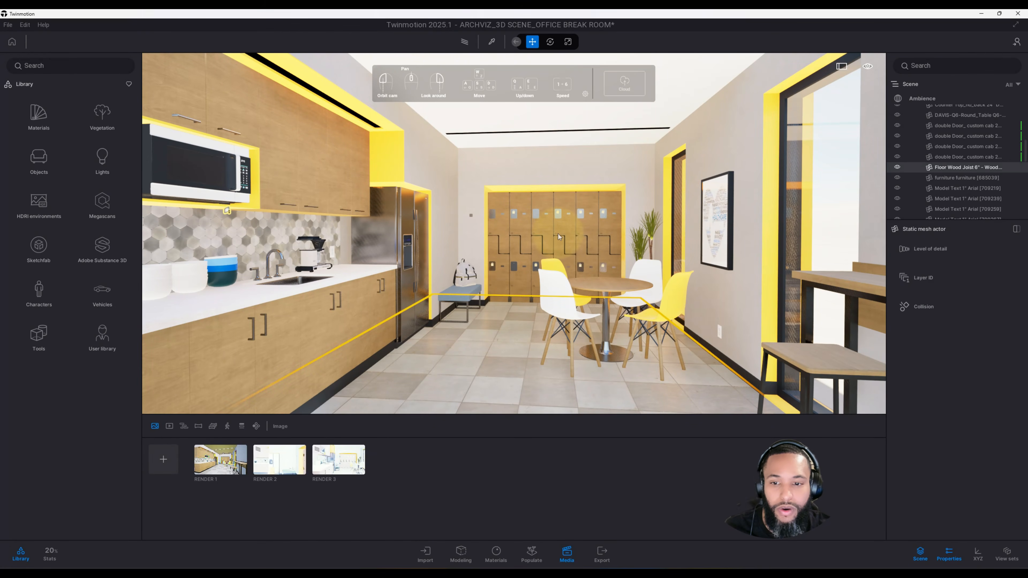
{"action": "middle_click_drag", "start_coordinate": [602, 307], "coordinate": [631, 289], "text": "shift"}
{"action": "key", "text": "w"}
{"action": "right_click_drag", "start_coordinate": [522, 284], "coordinate": [567, 279]}
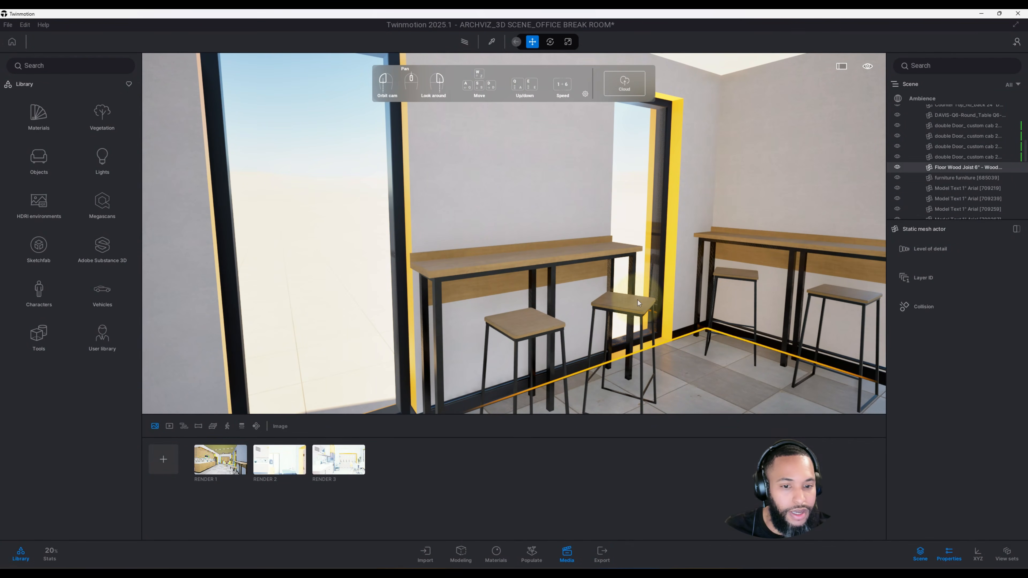
{"action": "right_click_drag", "start_coordinate": [634, 308], "coordinate": [508, 313]}
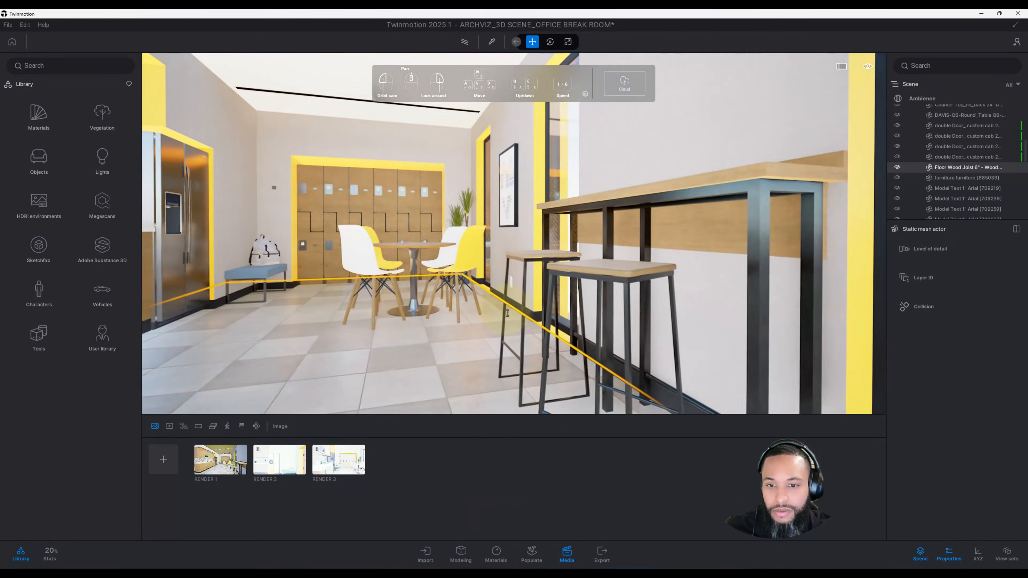
{"action": "scroll", "coordinate": [507, 312], "scroll_direction": "down", "scroll_amount": 3}
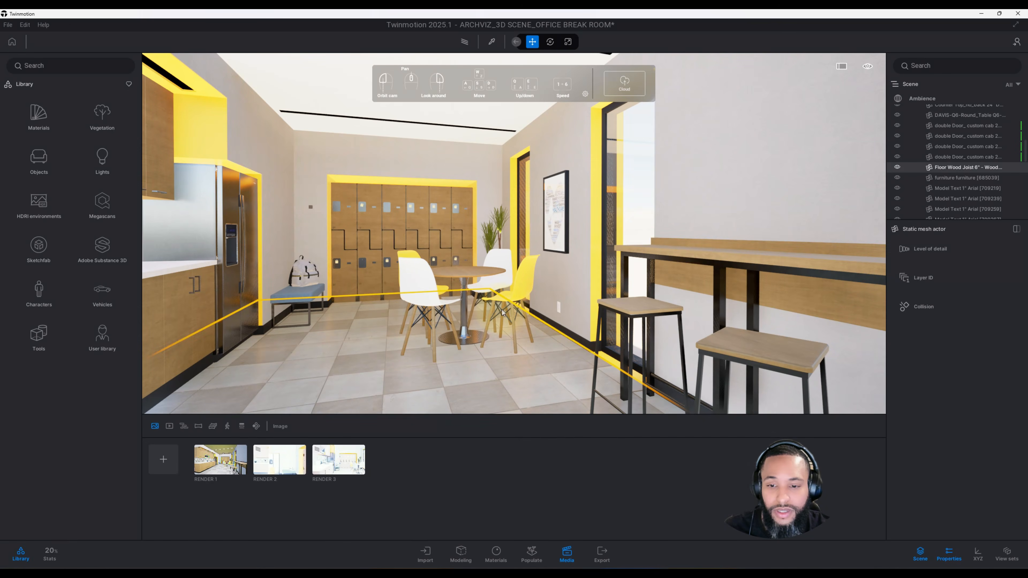
{"action": "left_click_drag", "start_coordinate": [505, 311], "coordinate": [487, 316], "text": "shift"}
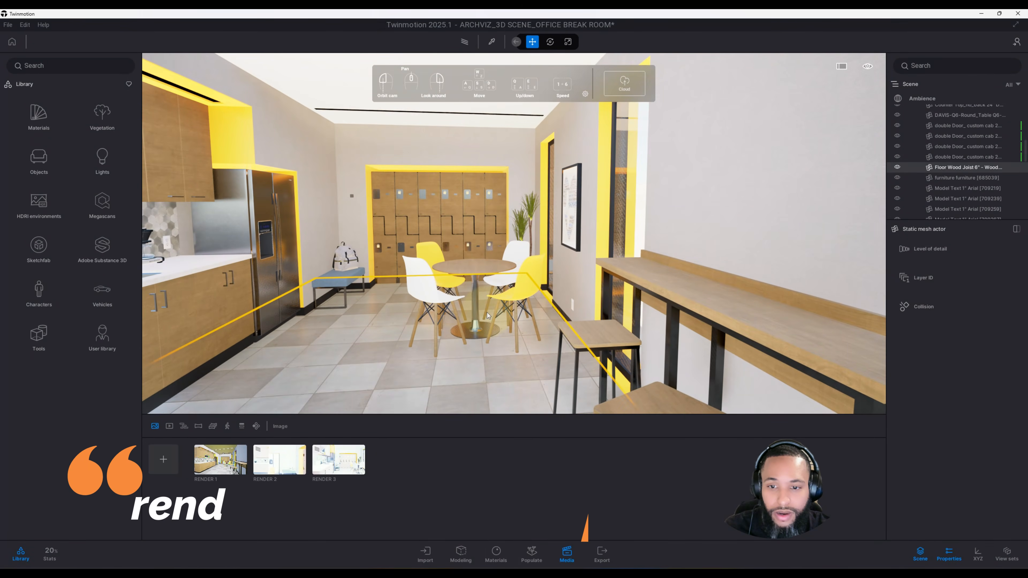
{"action": "middle_click_drag", "start_coordinate": [487, 316], "coordinate": [481, 312]}
{"action": "left_click_drag", "start_coordinate": [472, 312], "coordinate": [471, 311], "text": "shift"}
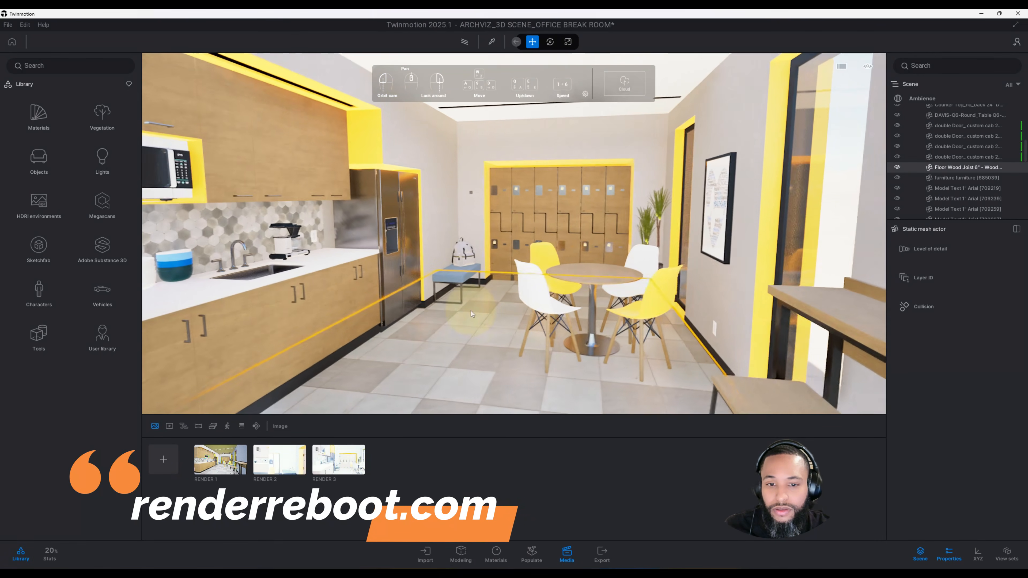
{"action": "middle_click_drag", "start_coordinate": [471, 311], "coordinate": [470, 311]}
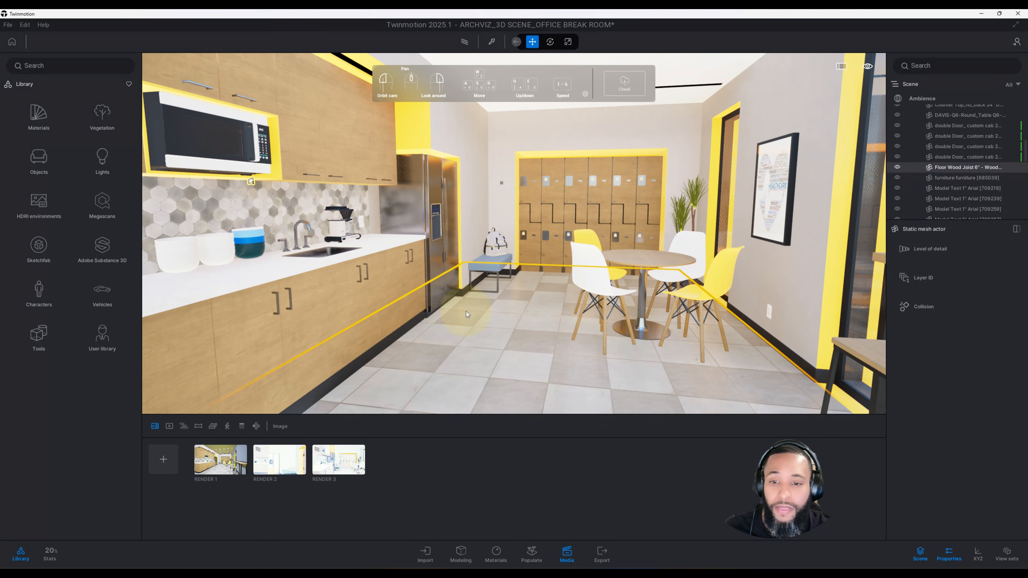
{"action": "right_click_drag", "start_coordinate": [462, 310], "coordinate": [442, 304]}
{"action": "key", "text": "shift+w"}
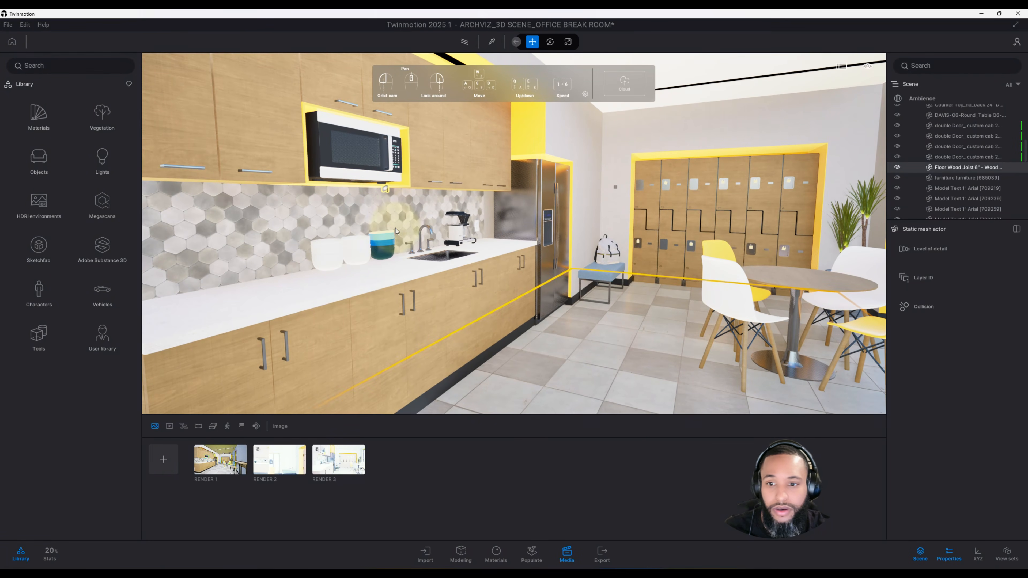
Step: Select the area light under the cabinets above the microwave and inspect its placement in the kitchen
{"action": "scroll", "coordinate": [388, 227], "scroll_direction": "up", "scroll_amount": 3}
{"action": "left_click", "coordinate": [352, 177]}
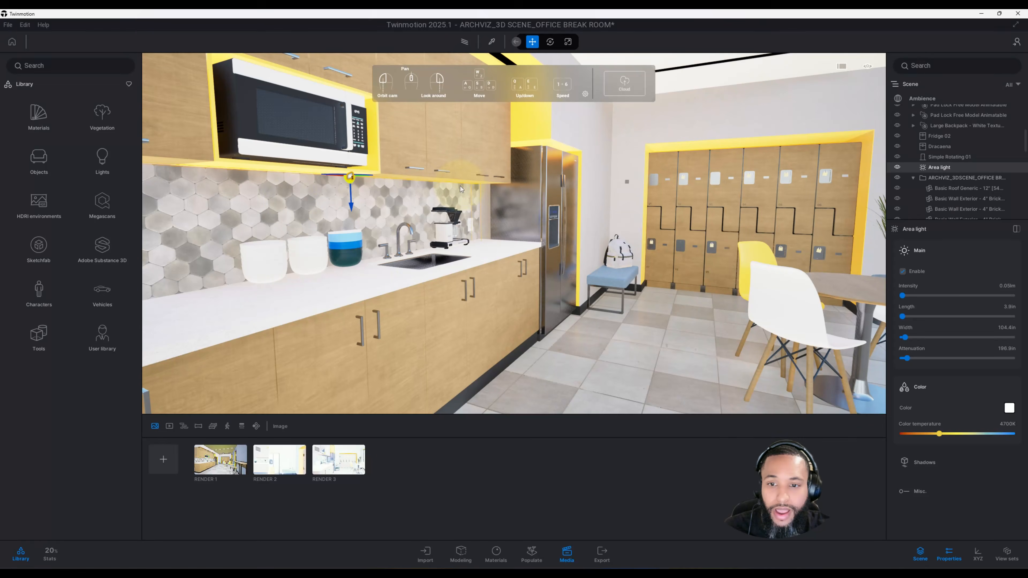
{"action": "scroll", "coordinate": [376, 261], "scroll_direction": "down", "scroll_amount": 5}
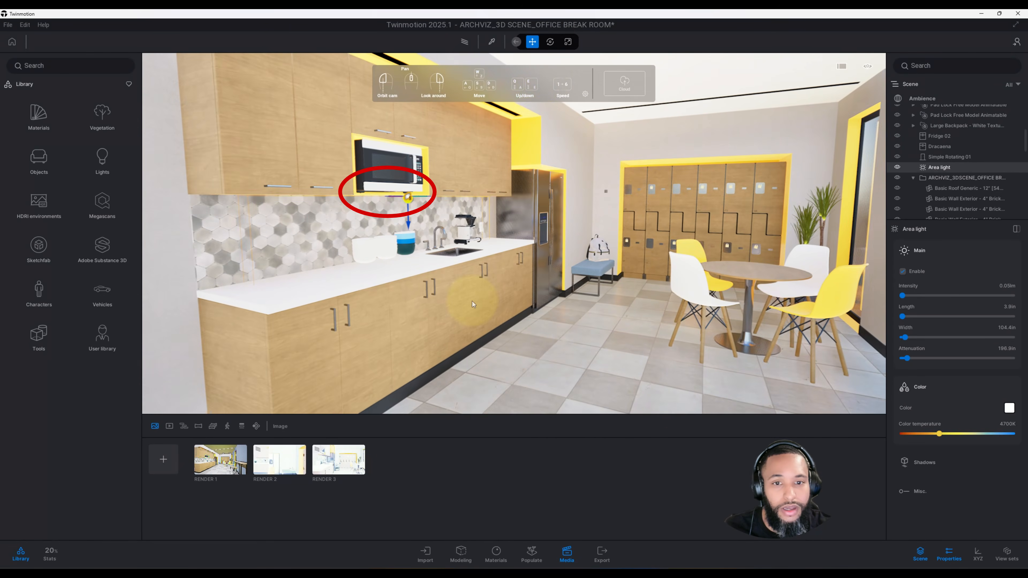
{"action": "middle_click_drag", "start_coordinate": [472, 301], "coordinate": [494, 350]}
{"action": "left_click_drag", "start_coordinate": [472, 302], "coordinate": [466, 272]}
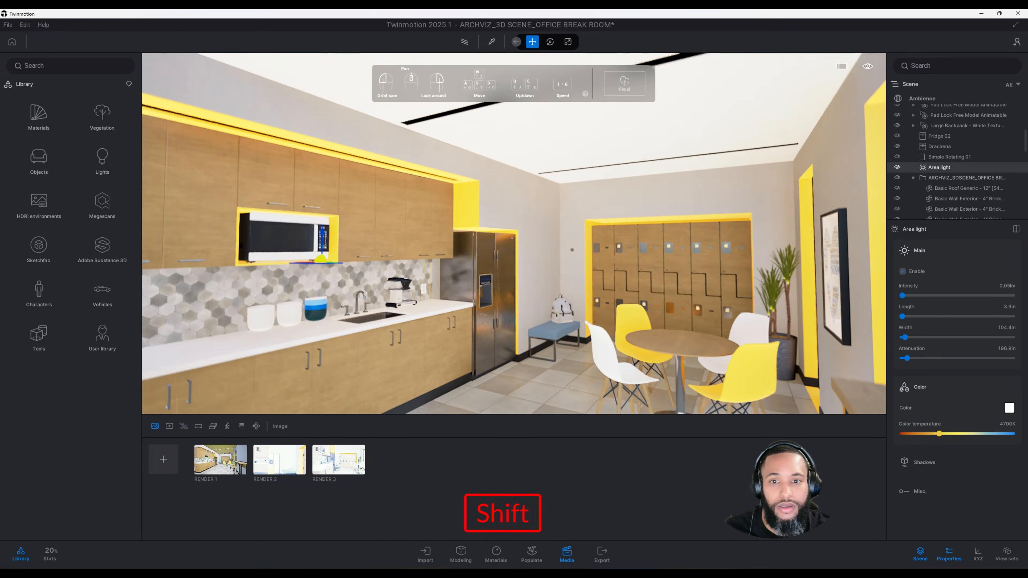
{"action": "middle_click_drag", "start_coordinate": [472, 302], "coordinate": [515, 204], "text": "shift"}
{"action": "scroll", "coordinate": [484, 233], "scroll_direction": "up", "scroll_amount": 2}
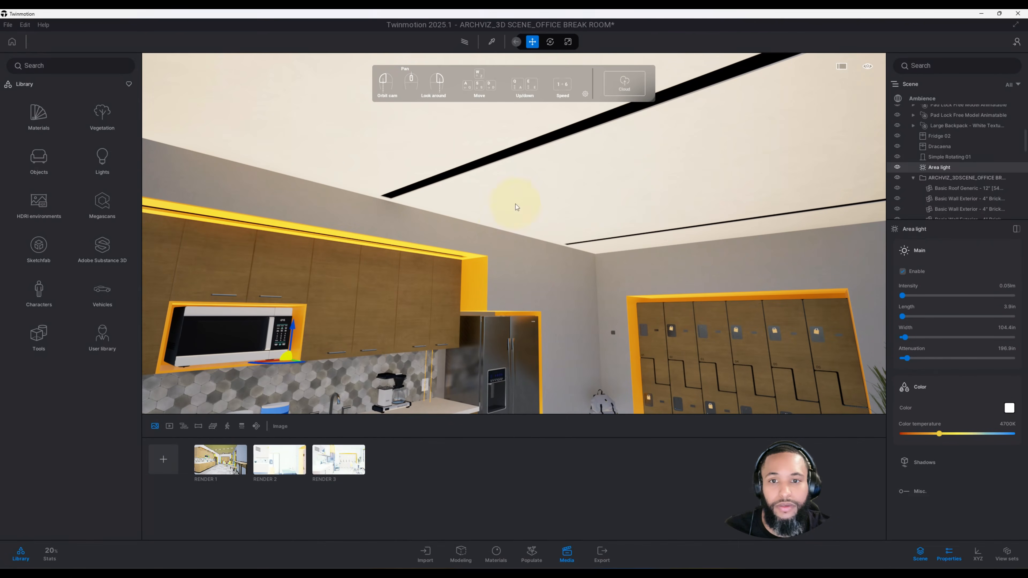
Step: Pick the ceiling's neon strip material with the material picker and open its tint color, closing the color picker with OK
{"action": "left_click", "coordinate": [492, 44]}
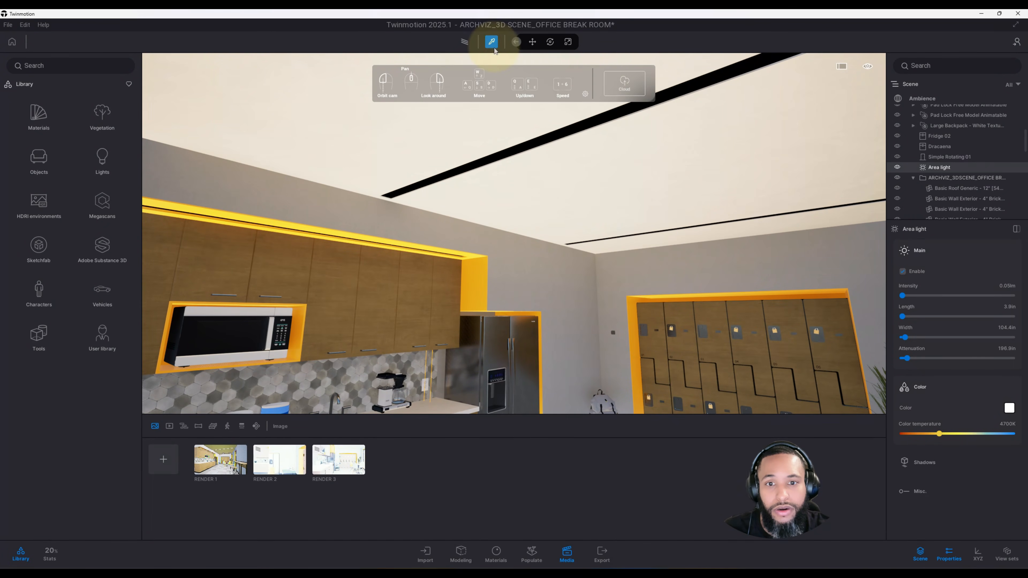
{"action": "left_click", "coordinate": [552, 132]}
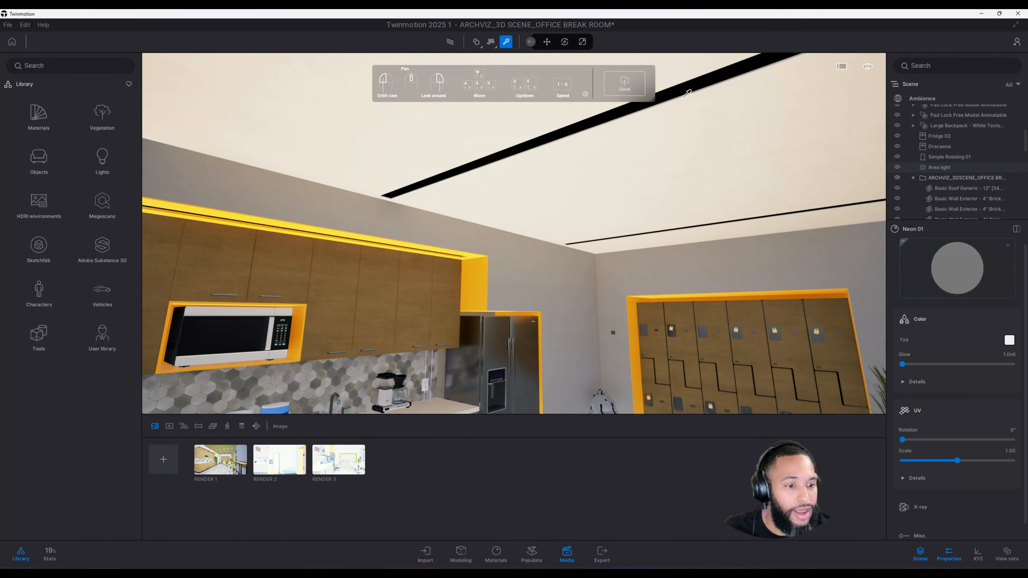
{"action": "left_click", "coordinate": [1009, 340]}
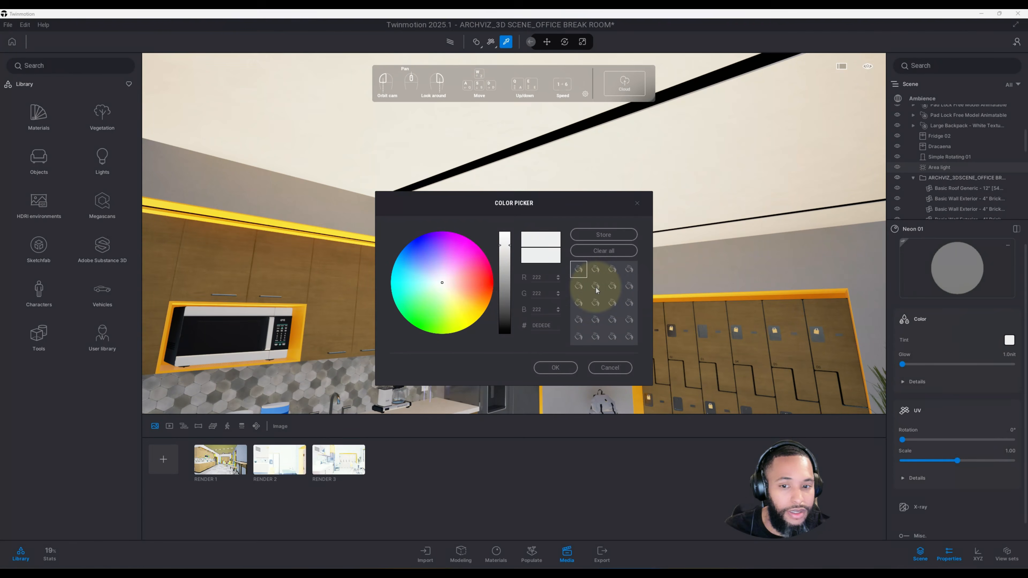
{"action": "left_click", "coordinate": [555, 367]}
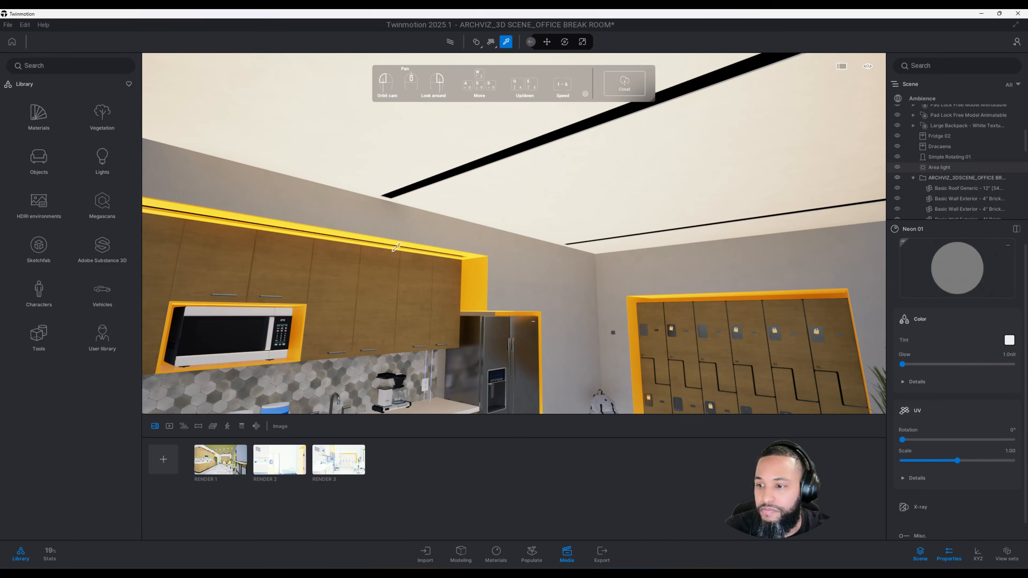
Step: Browse the Materials library into the Neons category and return to the materials list
{"action": "left_click", "coordinate": [45, 124]}
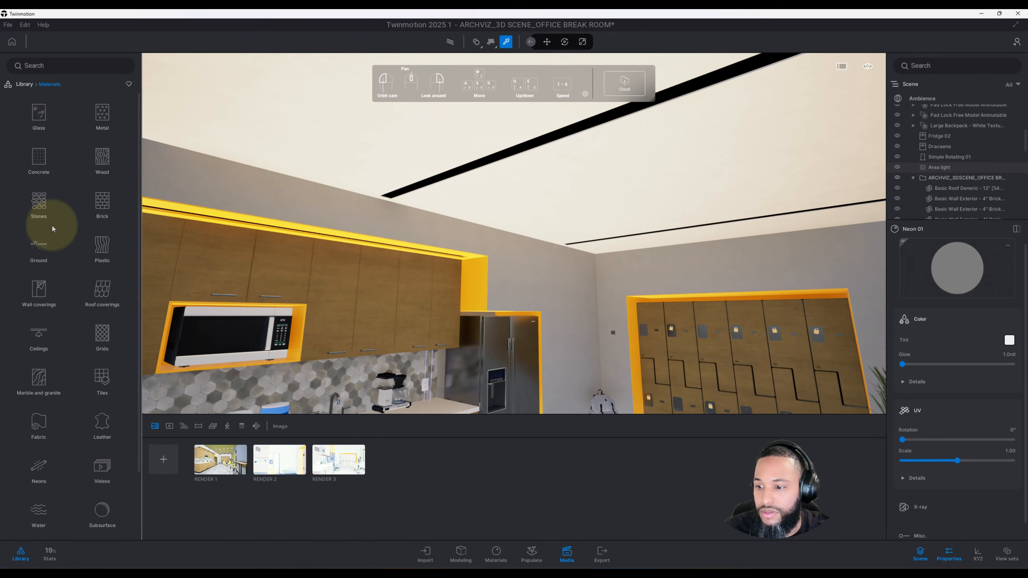
{"action": "scroll", "coordinate": [57, 252], "scroll_direction": "down", "scroll_amount": 2}
{"action": "left_click", "coordinate": [53, 380]}
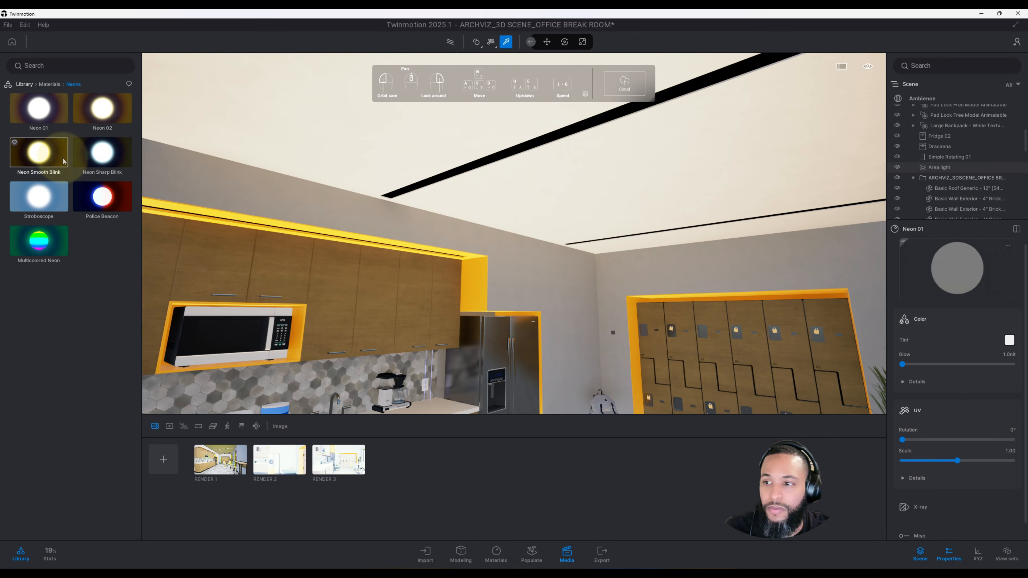
{"action": "left_click", "coordinate": [49, 84]}
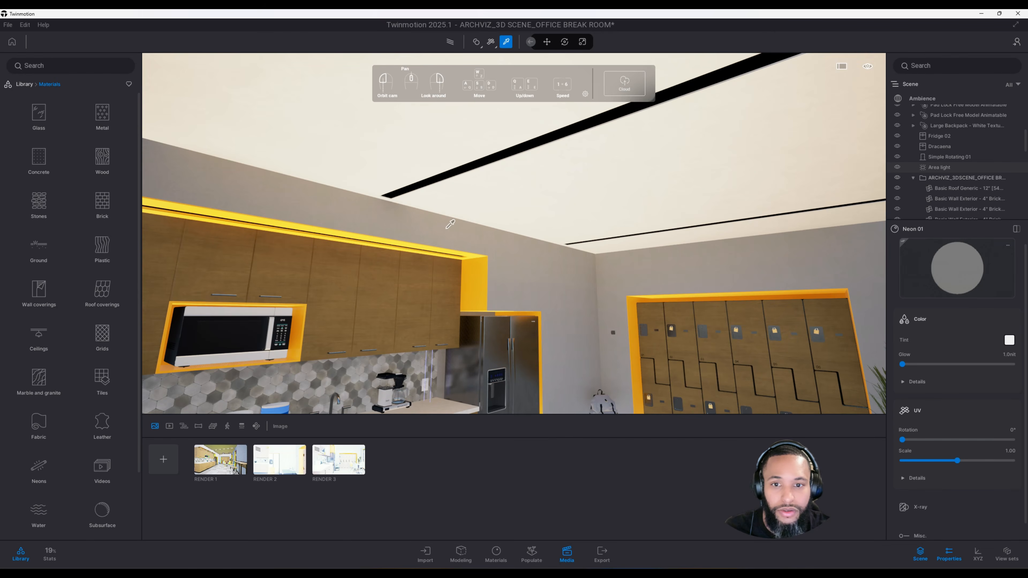
Step: Move toward the lockers and select the backpack sitting on the bench
{"action": "middle_click_drag", "start_coordinate": [446, 229], "coordinate": [501, 259], "text": "shift"}
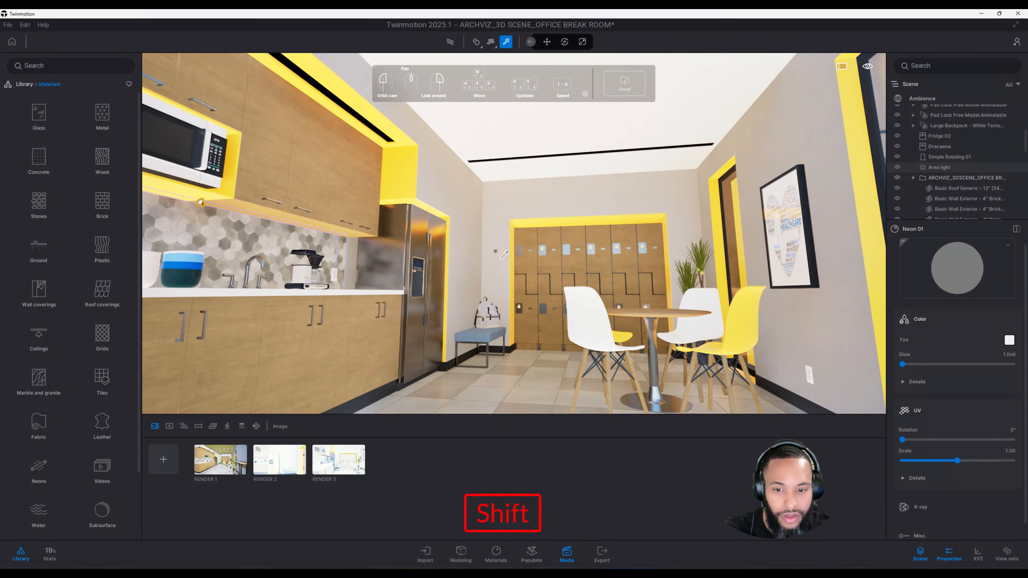
{"action": "right_click_drag", "start_coordinate": [500, 259], "coordinate": [472, 300]}
{"action": "key", "text": "w"}
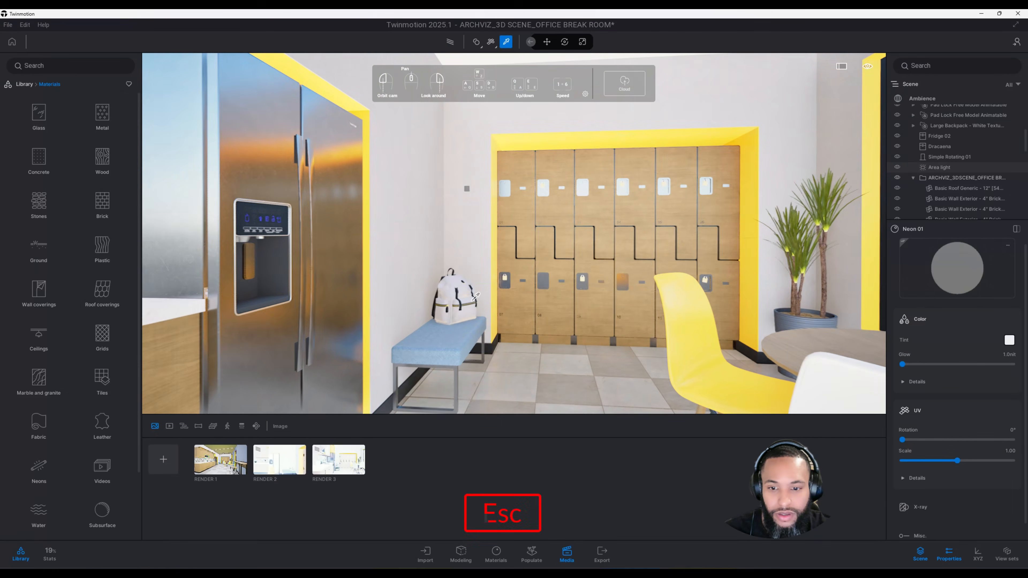
{"action": "left_click", "coordinate": [474, 302]}
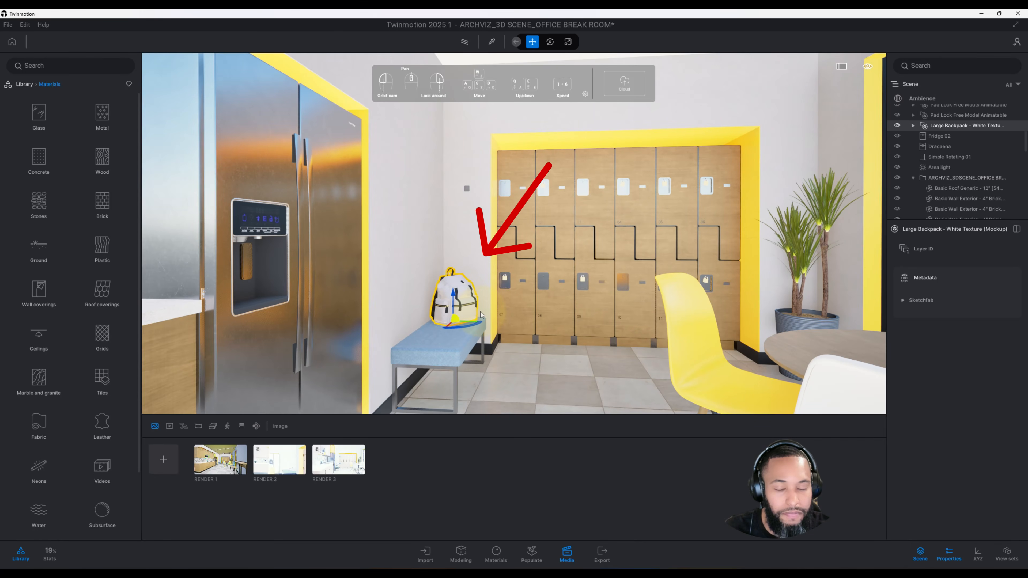
{"action": "middle_click_drag", "start_coordinate": [558, 313], "coordinate": [531, 317]}
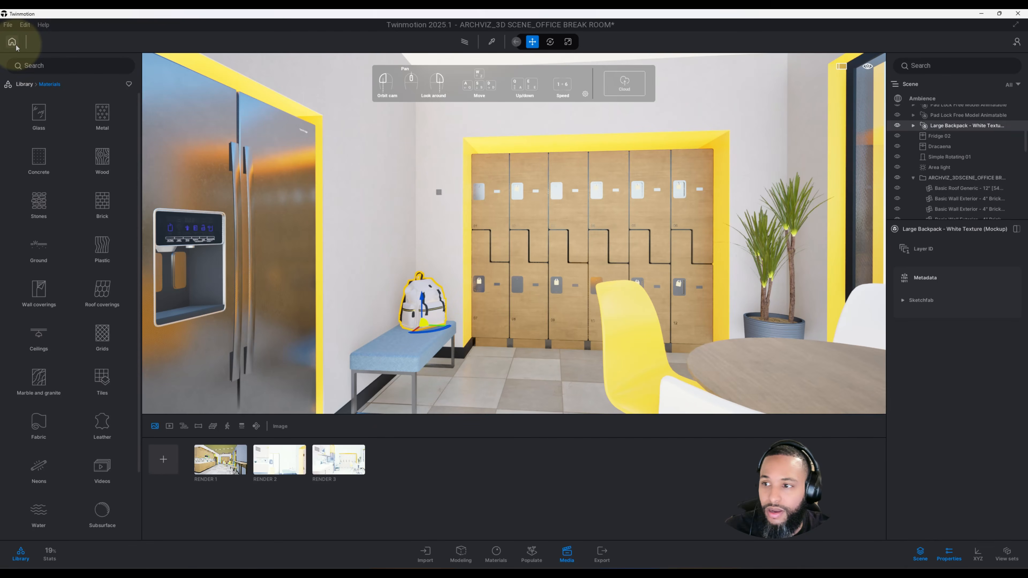
Step: Open the Sketchfab library, search it for backpack, and clear the search
{"action": "left_click", "coordinate": [23, 85]}
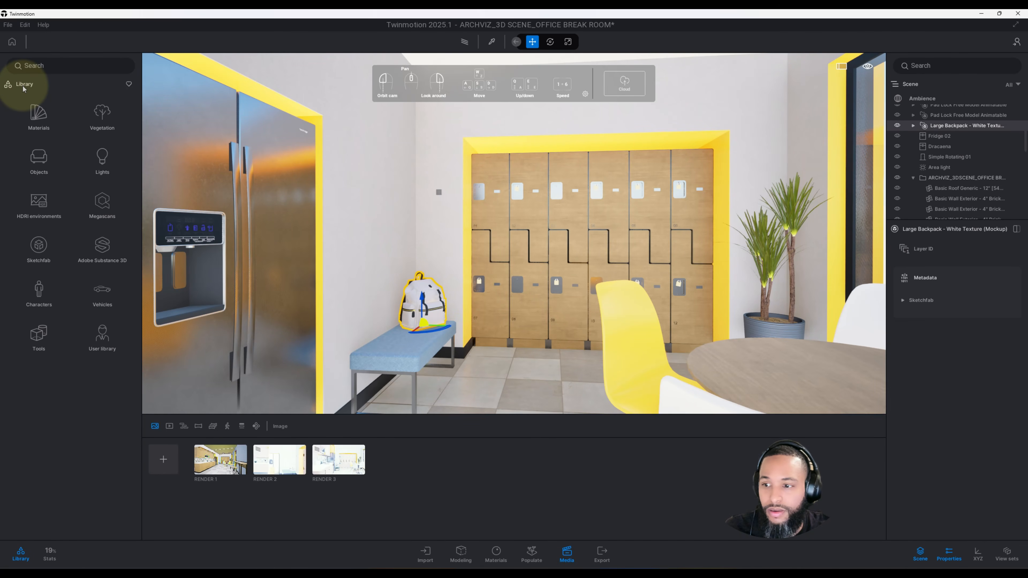
{"action": "left_click", "coordinate": [40, 251]}
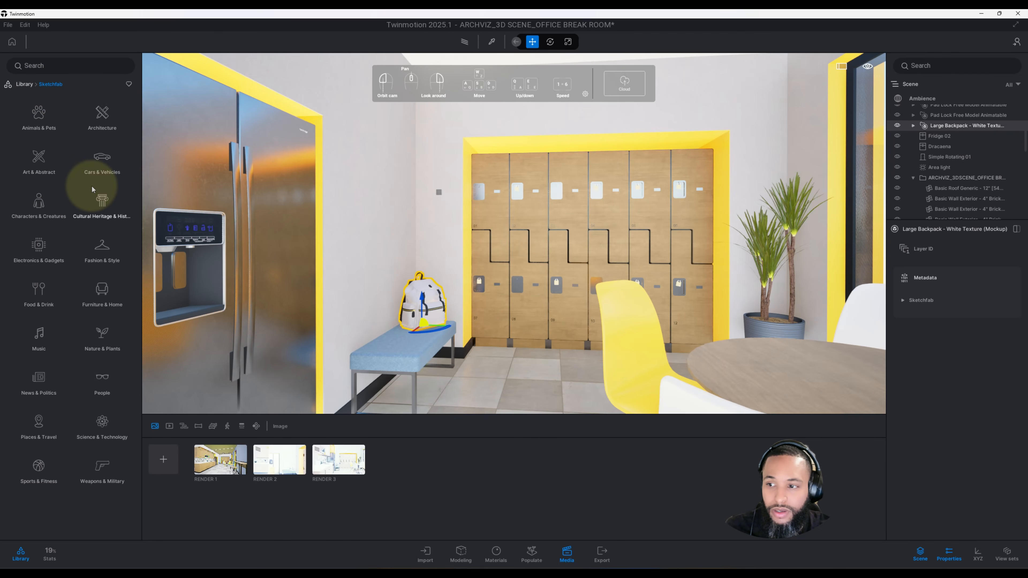
{"action": "left_click", "coordinate": [55, 68]}
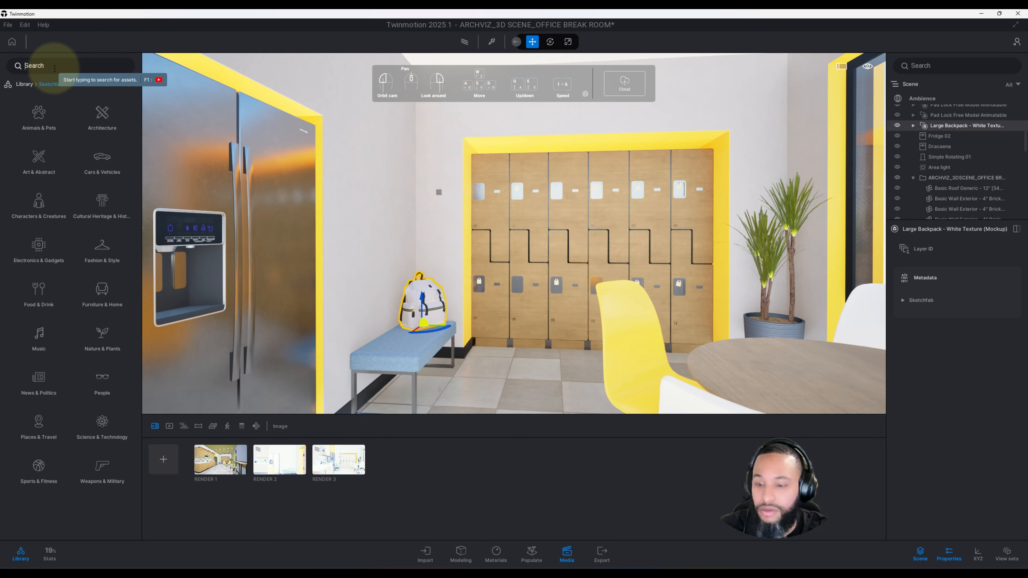
{"action": "type", "text": "backpack"}
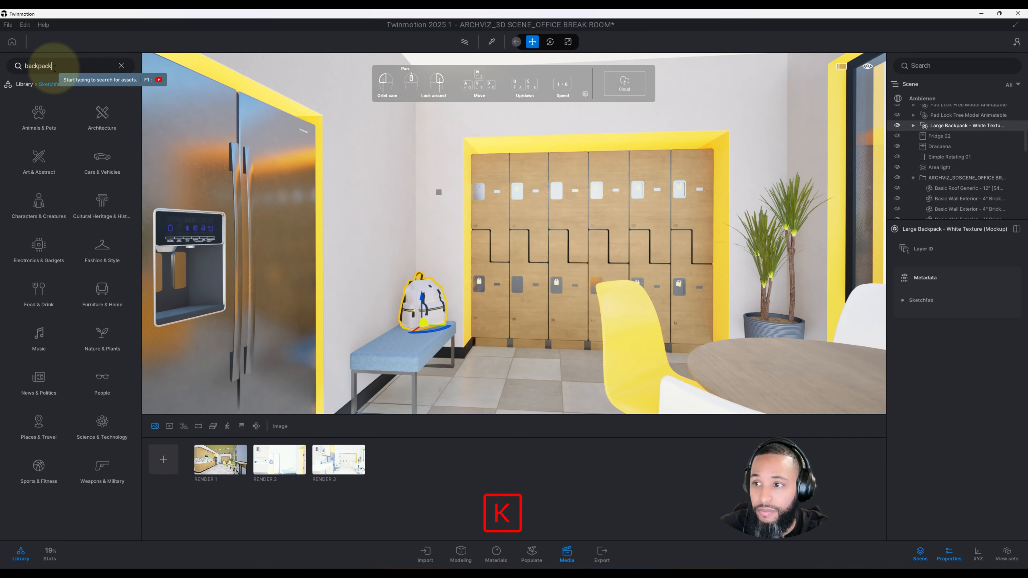
{"action": "key", "text": "Return"}
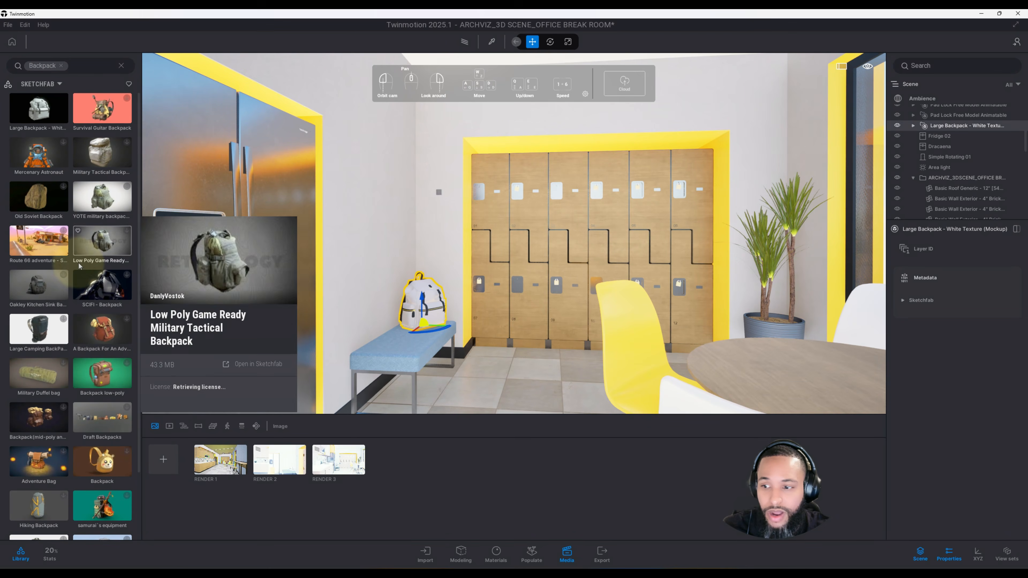
{"action": "left_click", "coordinate": [61, 66]}
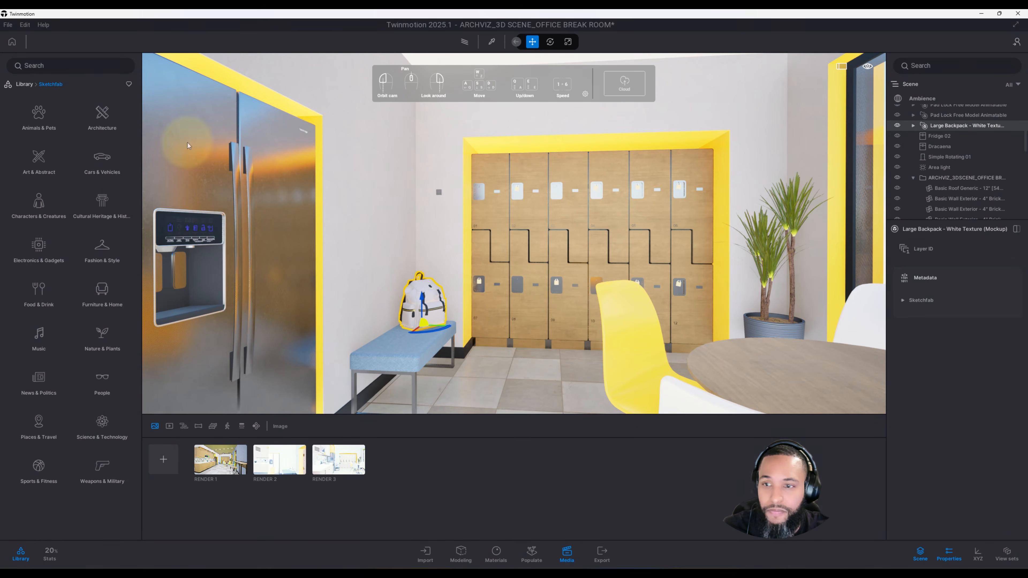
Step: Select the potted plant beside the table and return to the main library
{"action": "left_click", "coordinate": [767, 327]}
{"action": "left_click_drag", "start_coordinate": [595, 327], "coordinate": [503, 311]}
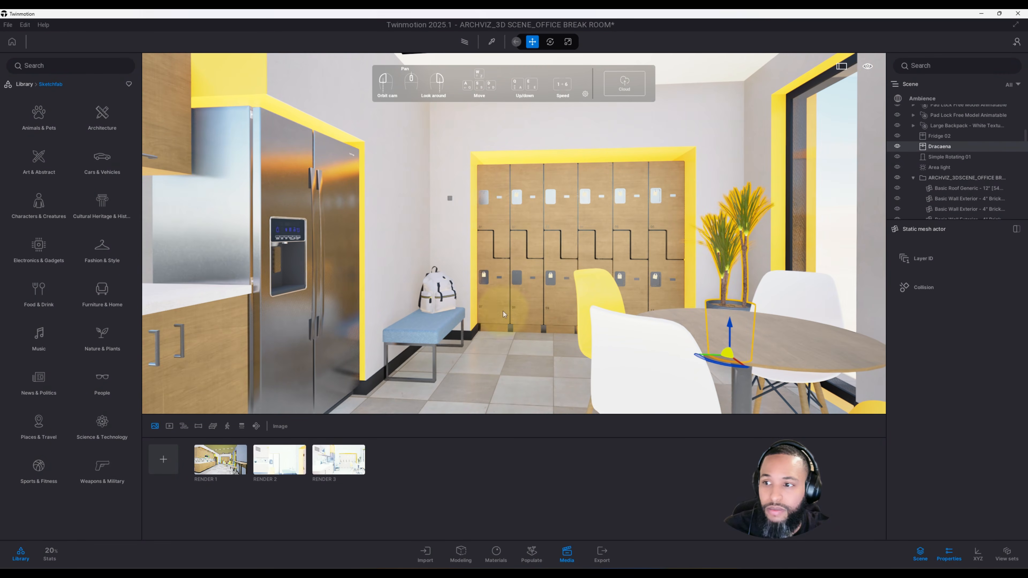
{"action": "left_click", "coordinate": [27, 85]}
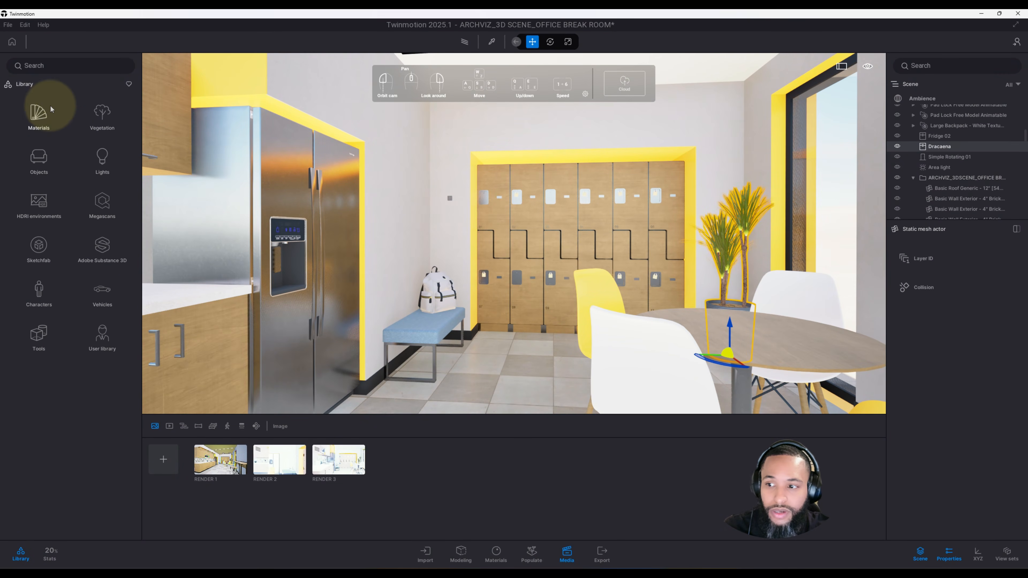
Step: Adjust the camera view and open the Render 1 media for editing
{"action": "left_click_drag", "start_coordinate": [403, 237], "coordinate": [465, 279]}
{"action": "middle_click_drag", "start_coordinate": [464, 279], "coordinate": [573, 294]}
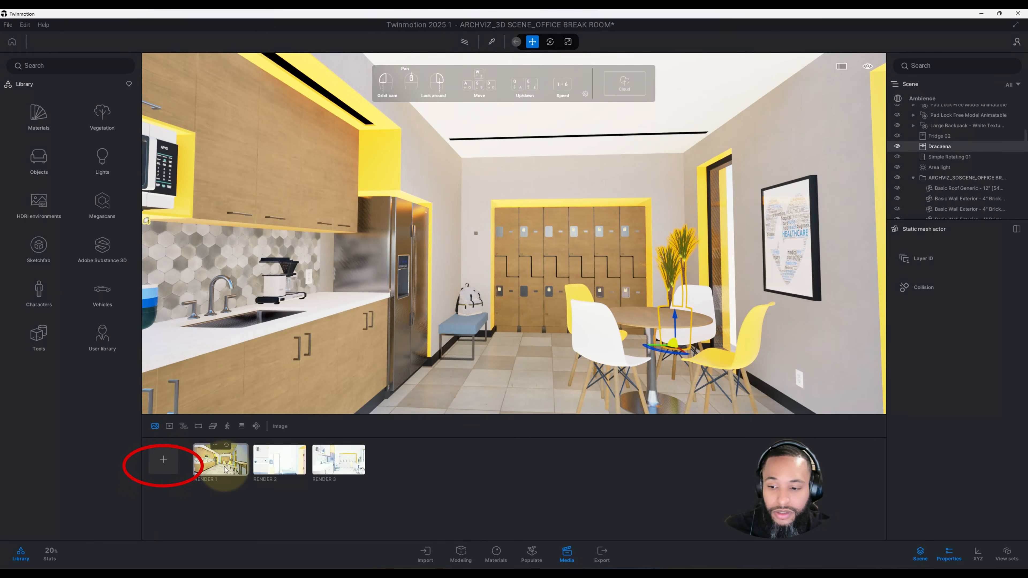
{"action": "left_click", "coordinate": [217, 448]}
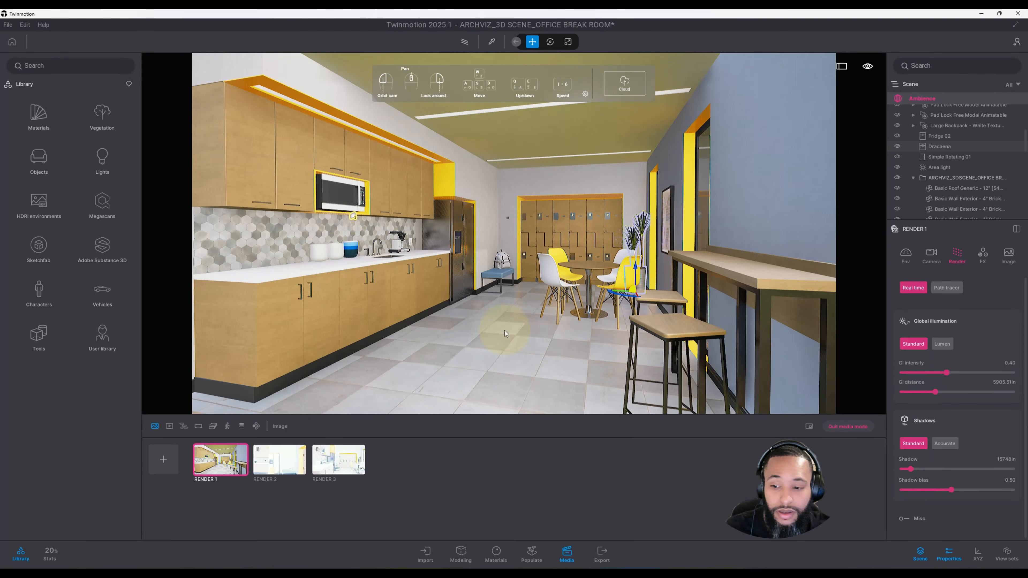
{"action": "right_click", "coordinate": [237, 474]}
{"action": "right_click", "coordinate": [227, 472]}
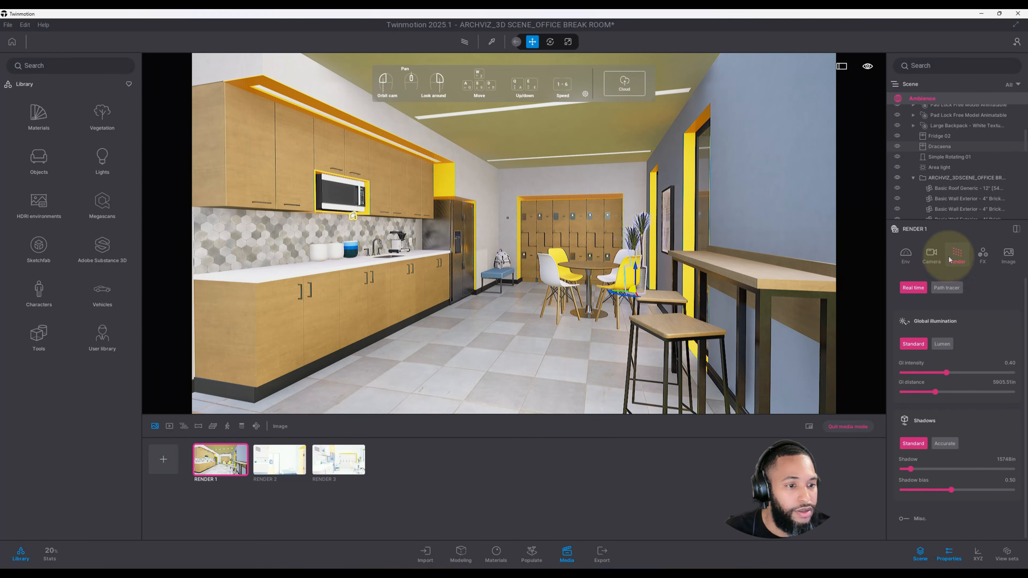
Step: Switch Render 1's renderer from Real time to Path tracer
{"action": "left_click", "coordinate": [911, 258]}
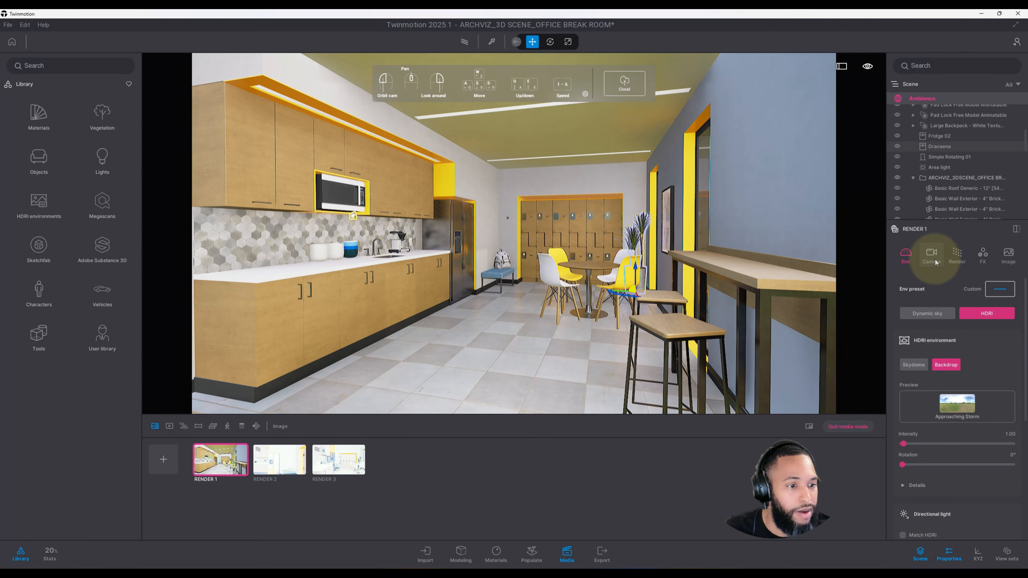
{"action": "left_click", "coordinate": [957, 259]}
{"action": "left_click", "coordinate": [957, 288]}
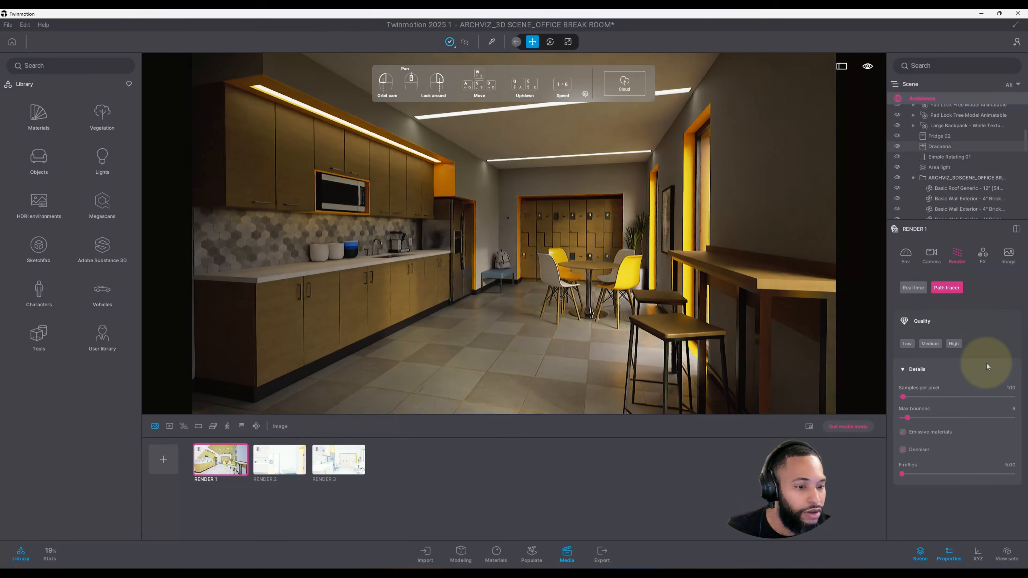
Step: Set the path tracer quality to High, with 1024 samples per pixel and 15 max bounces
{"action": "left_click", "coordinate": [906, 344]}
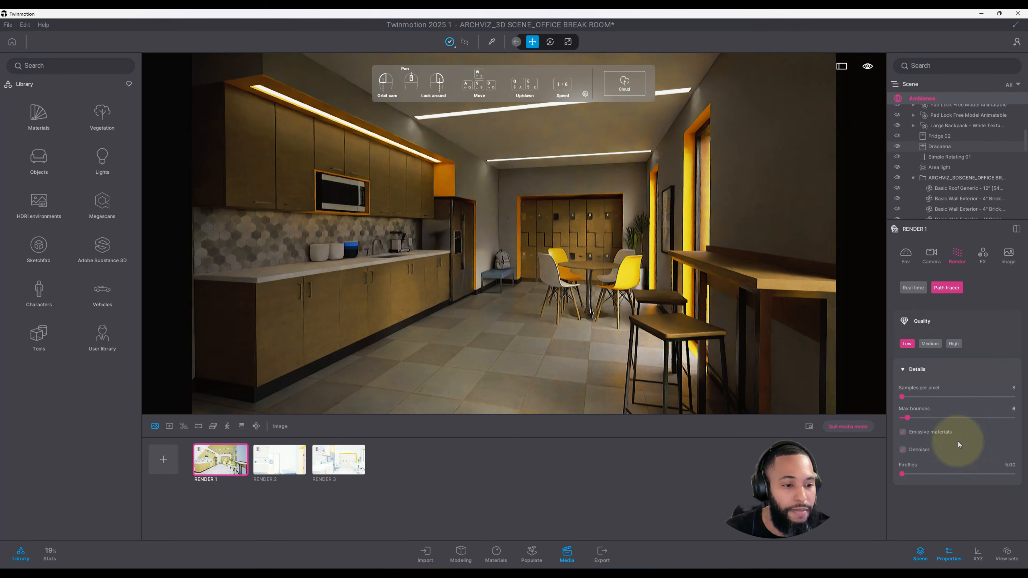
{"action": "left_click", "coordinate": [954, 343]}
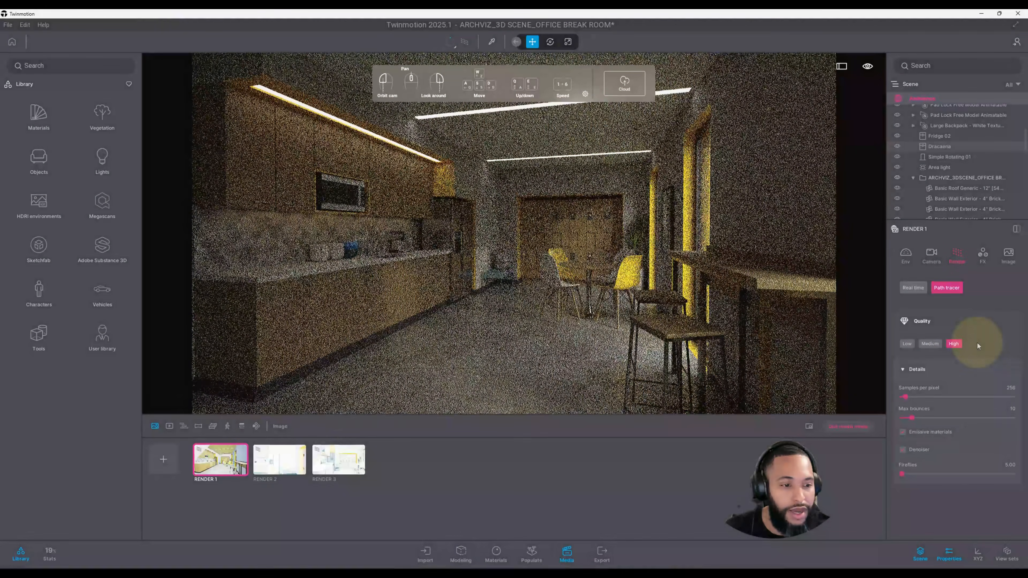
{"action": "left_click_drag", "start_coordinate": [1016, 387], "coordinate": [997, 388]}
{"action": "type", "text": "1024"}
{"action": "key", "text": "Return"}
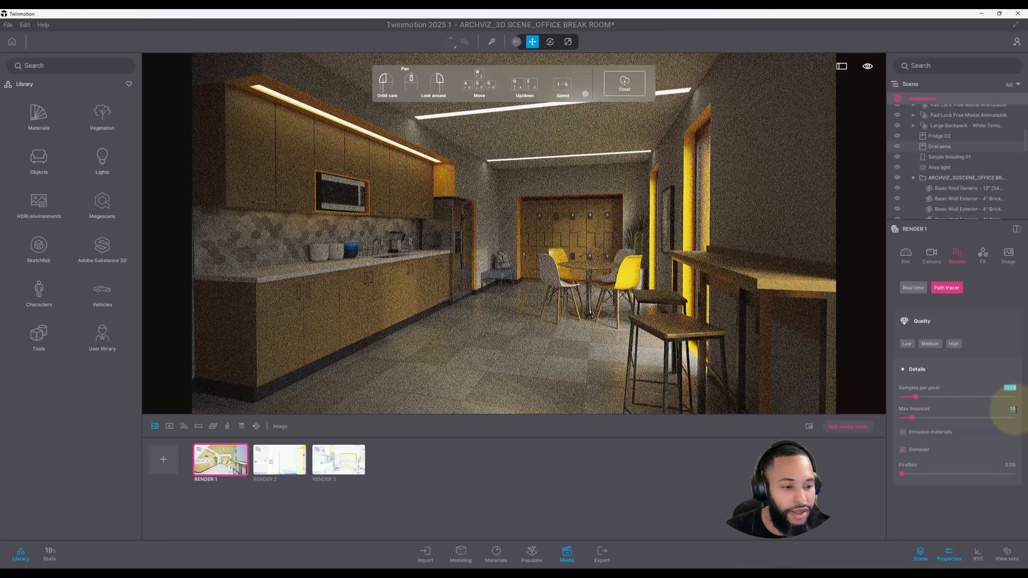
{"action": "left_click", "coordinate": [1016, 409]}
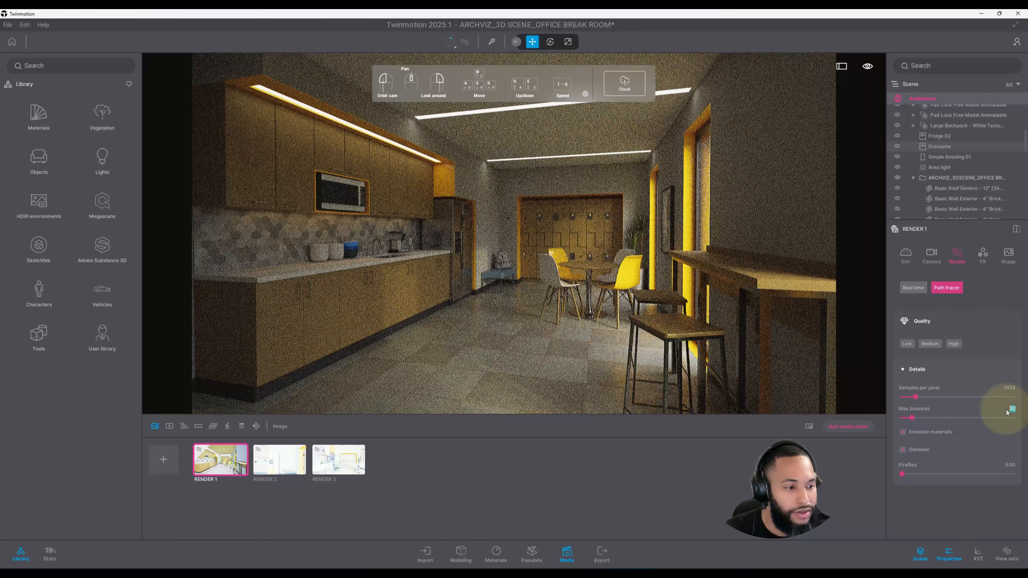
{"action": "type", "text": "15"}
{"action": "key", "text": "Return"}
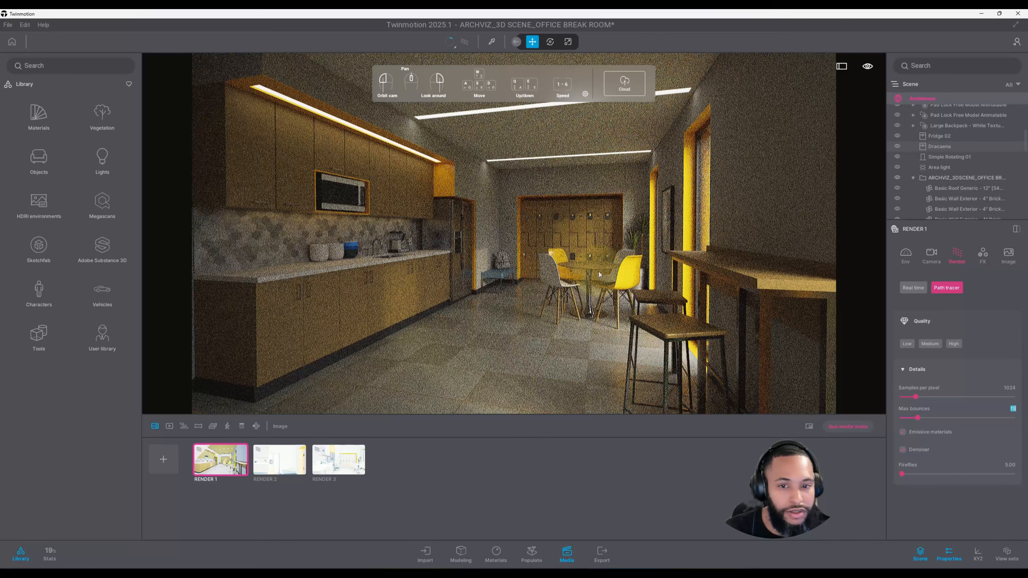
Step: Replace the HDRI environment with the Studio29 HDRI from the Studio category of the HDRI library
{"action": "left_click", "coordinate": [545, 190]}
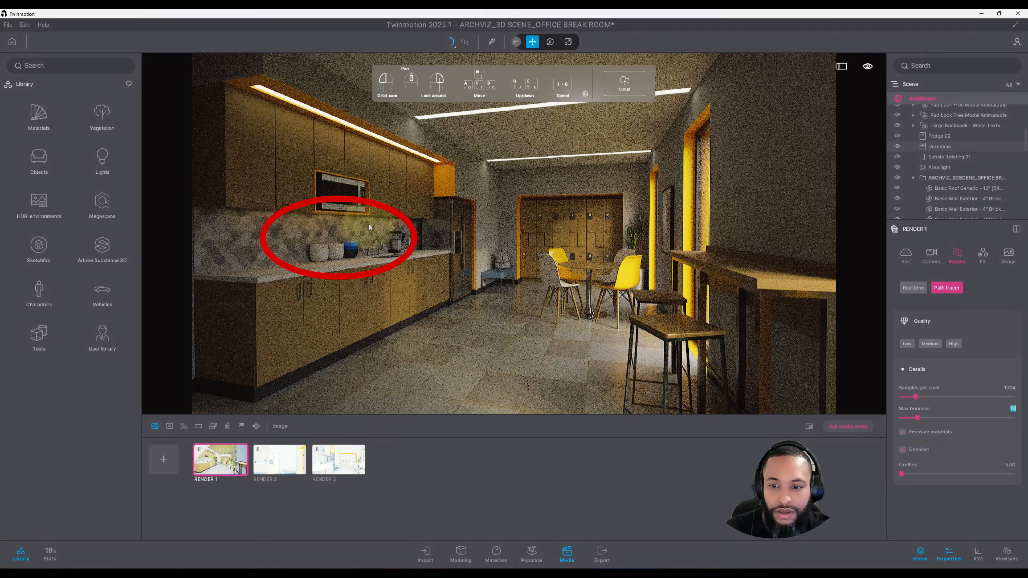
{"action": "left_click", "coordinate": [905, 255]}
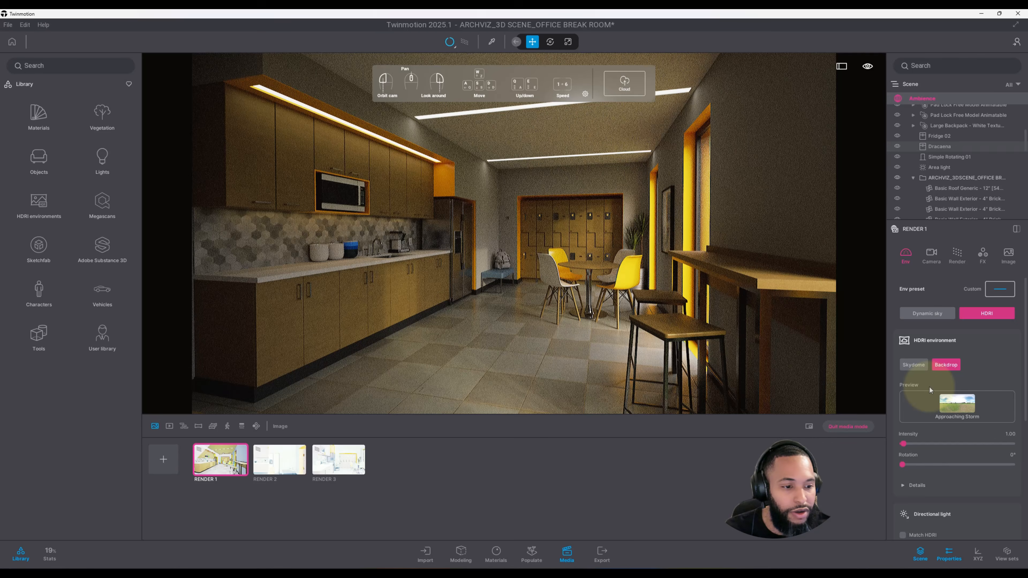
{"action": "mouse_move", "coordinate": [958, 395]}
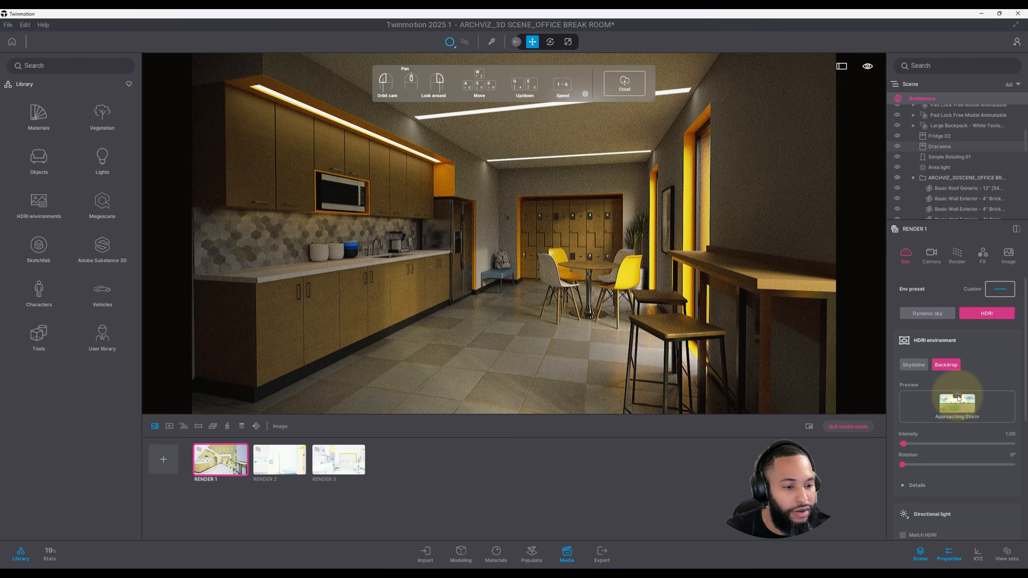
{"action": "left_click", "coordinate": [957, 396]}
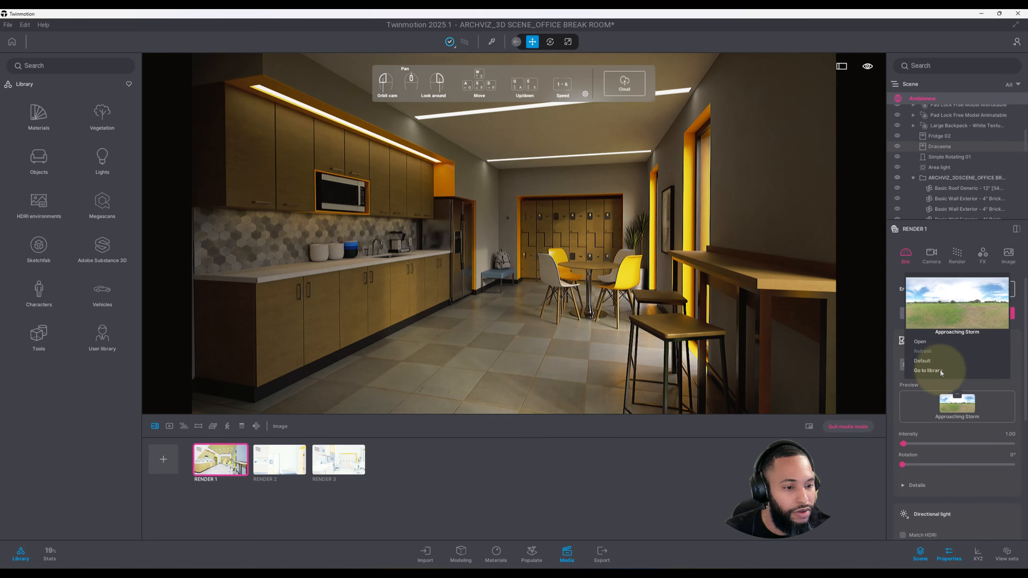
{"action": "left_click", "coordinate": [928, 371]}
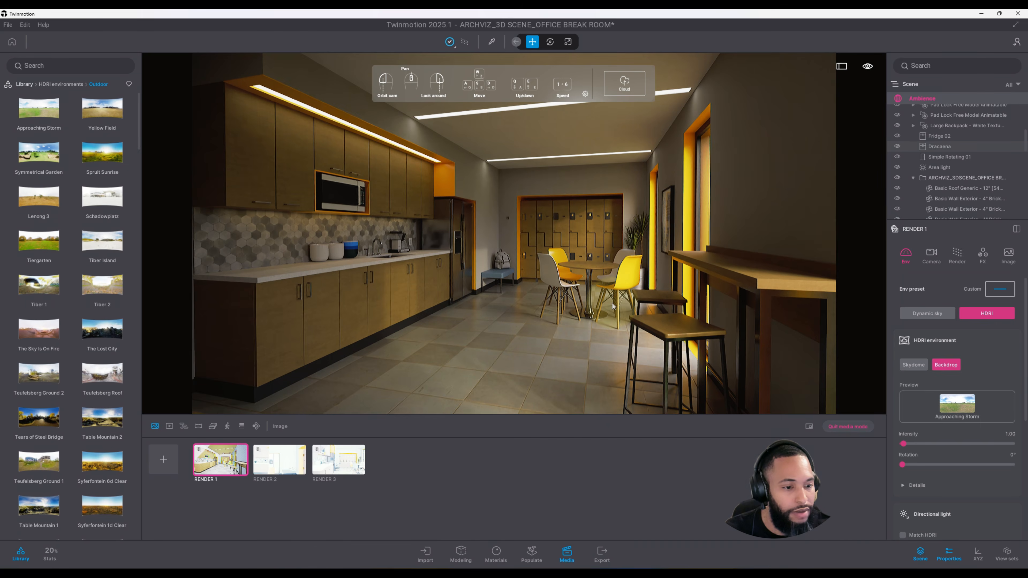
{"action": "left_click", "coordinate": [61, 85]}
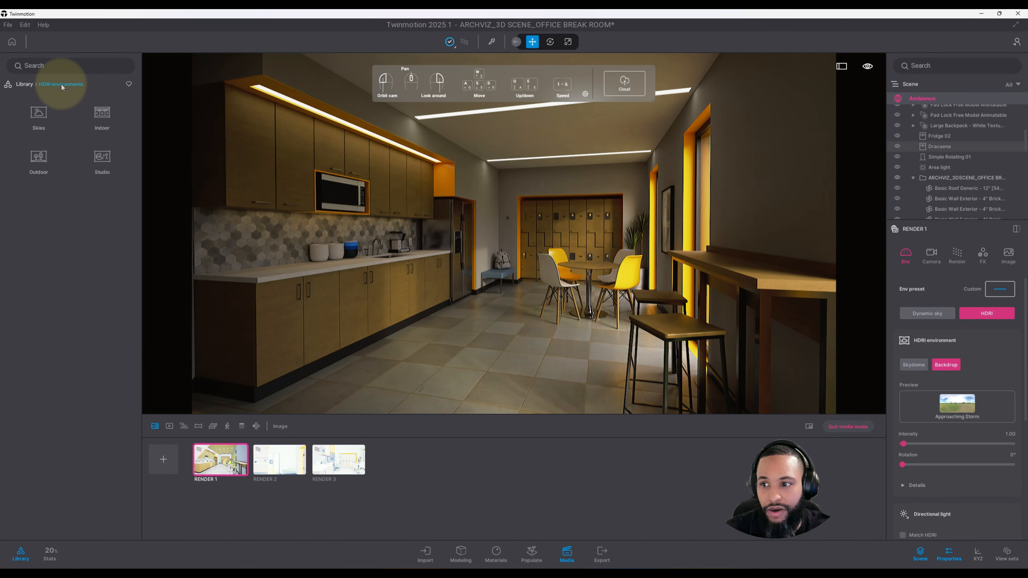
{"action": "left_click", "coordinate": [98, 157]}
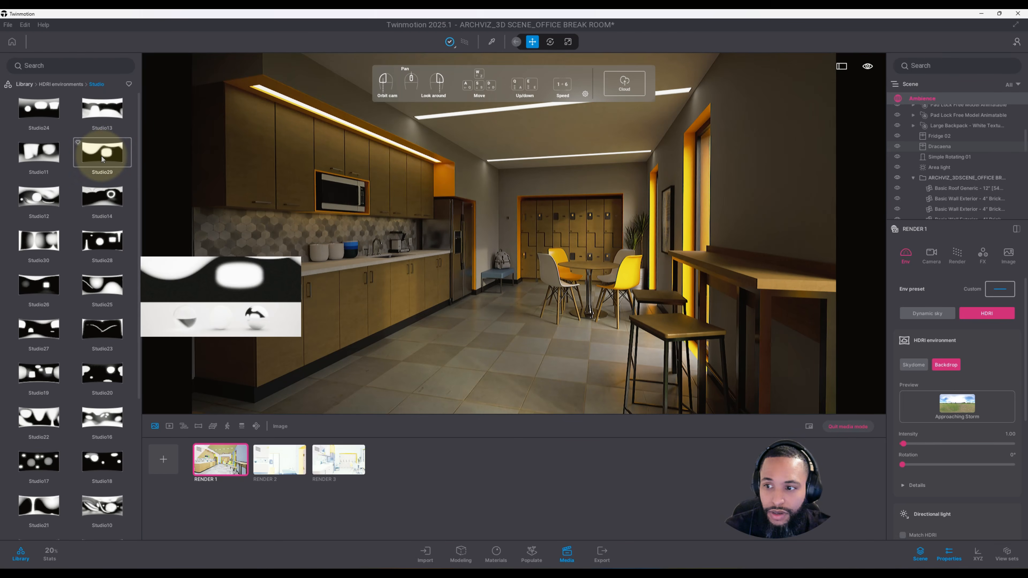
{"action": "left_click_drag", "start_coordinate": [416, 256], "coordinate": [416, 256]}
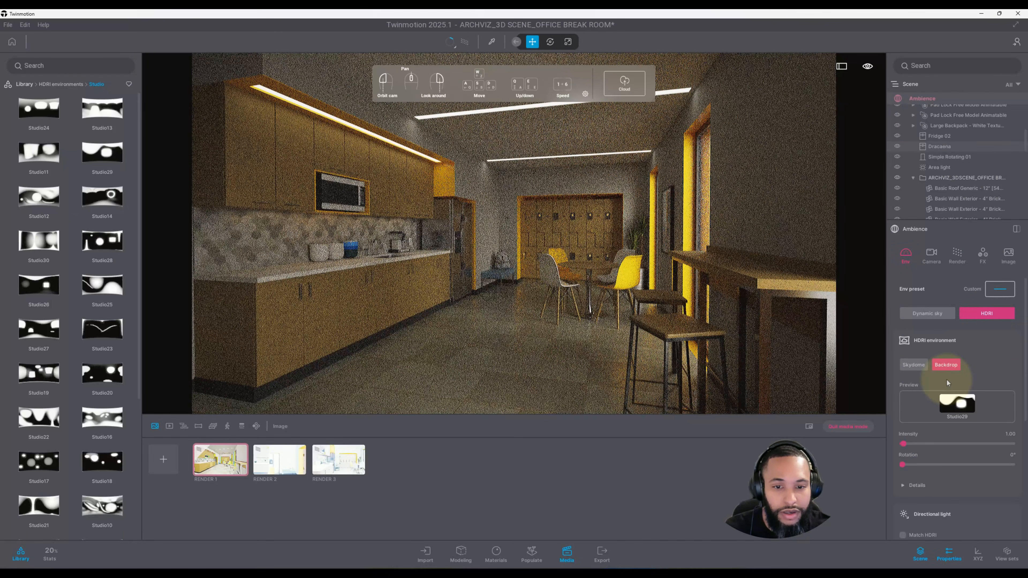
Step: Lower the HDRI environment intensity to 0.25
{"action": "scroll", "coordinate": [1005, 359], "scroll_direction": "down", "scroll_amount": 1}
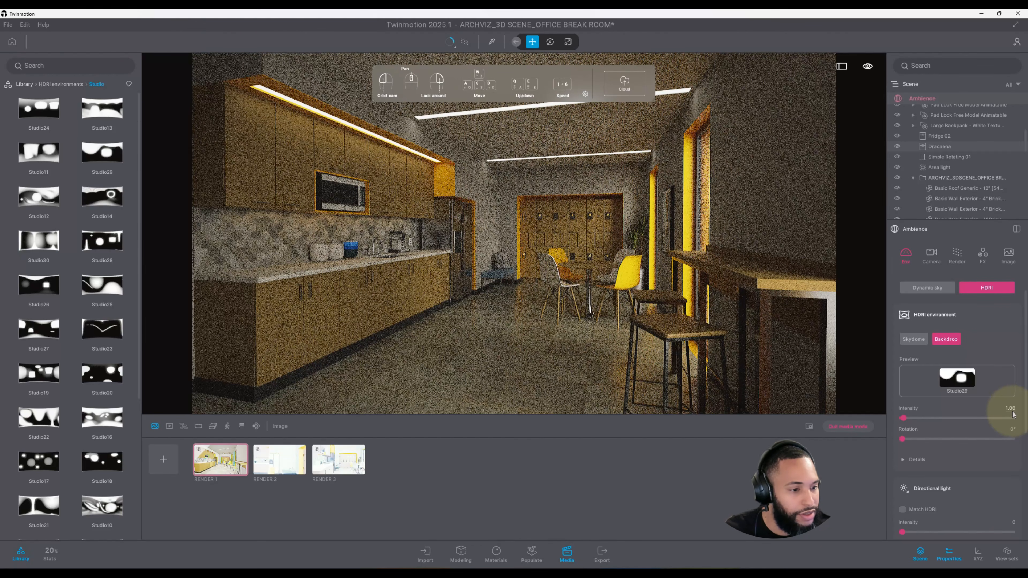
{"action": "left_click_drag", "start_coordinate": [1013, 412], "coordinate": [1003, 412]}
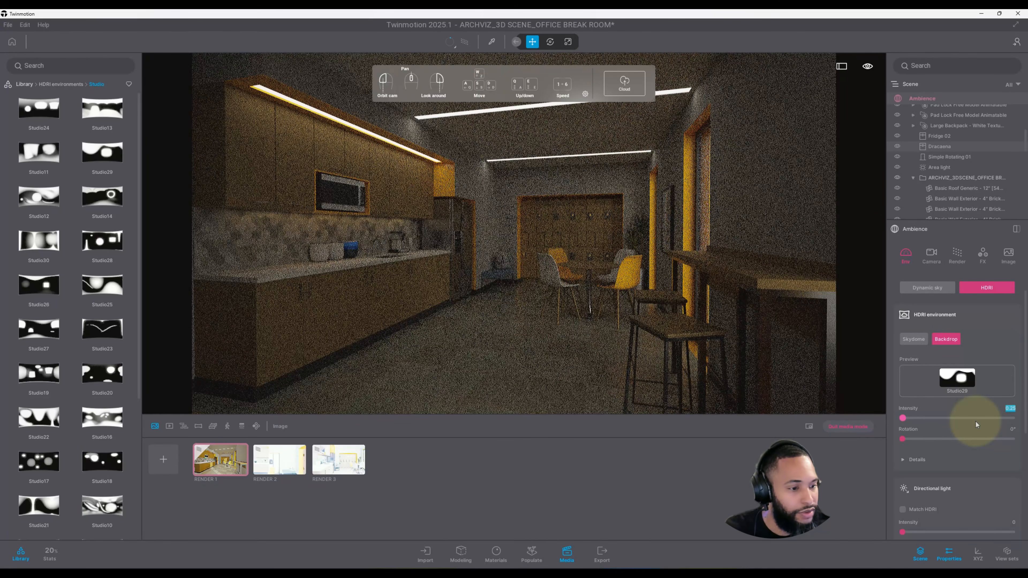
{"action": "scroll", "coordinate": [976, 422], "scroll_direction": "down", "scroll_amount": 1}
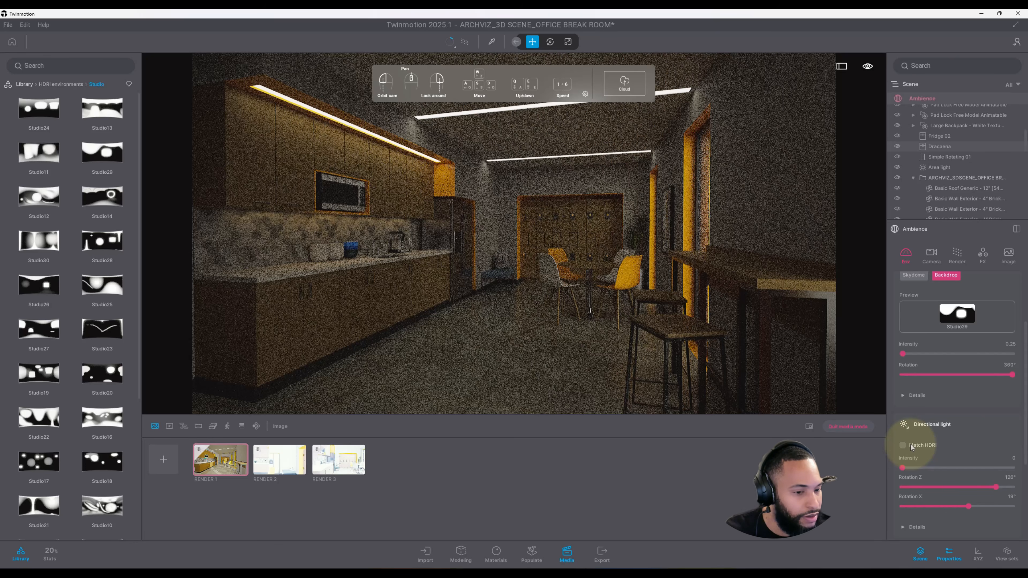
Step: Set the camera exposure to 3
{"action": "left_click", "coordinate": [931, 254]}
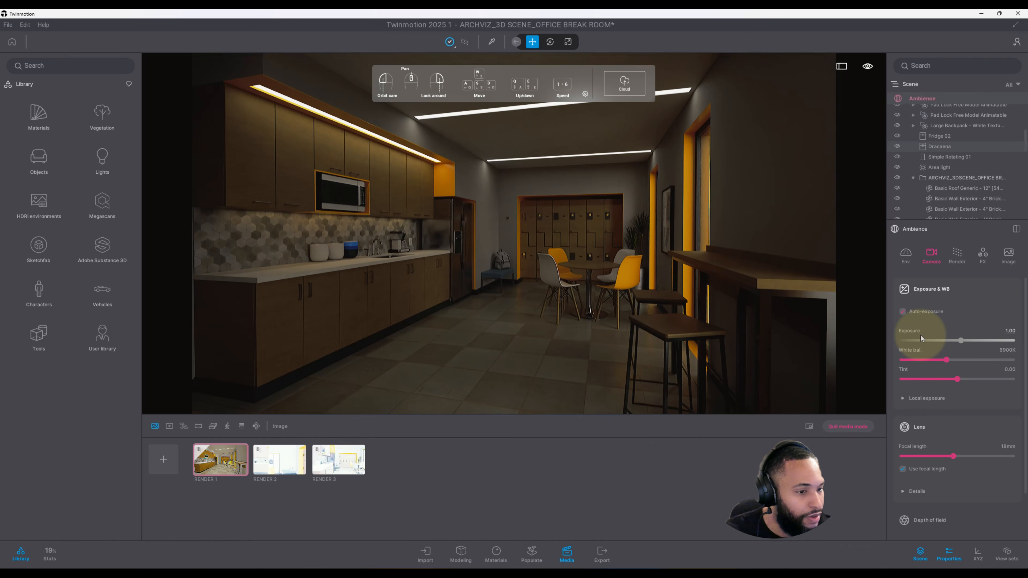
{"action": "left_click", "coordinate": [998, 333]}
{"action": "type", "text": "3"}
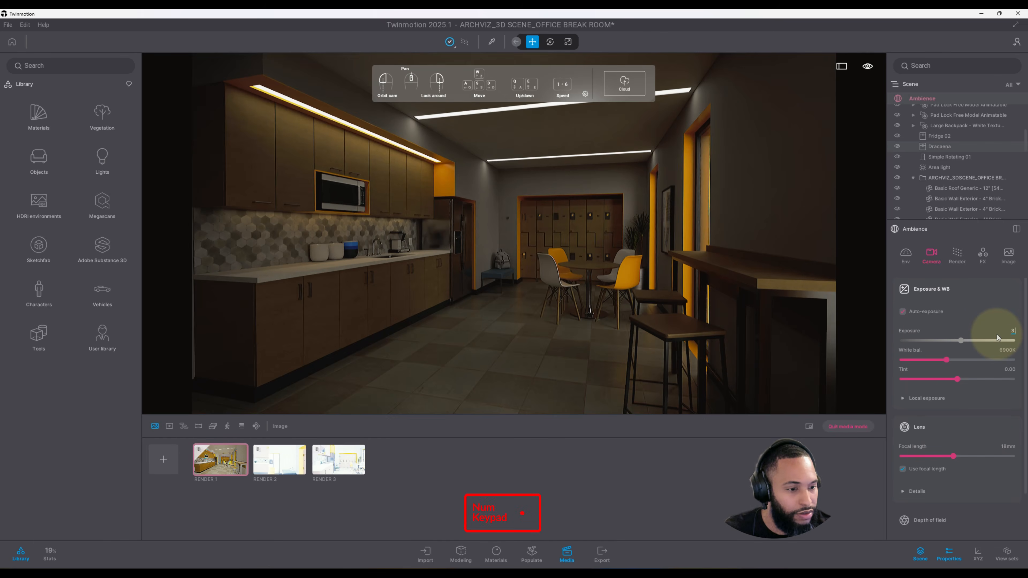
{"action": "key", "text": "Return"}
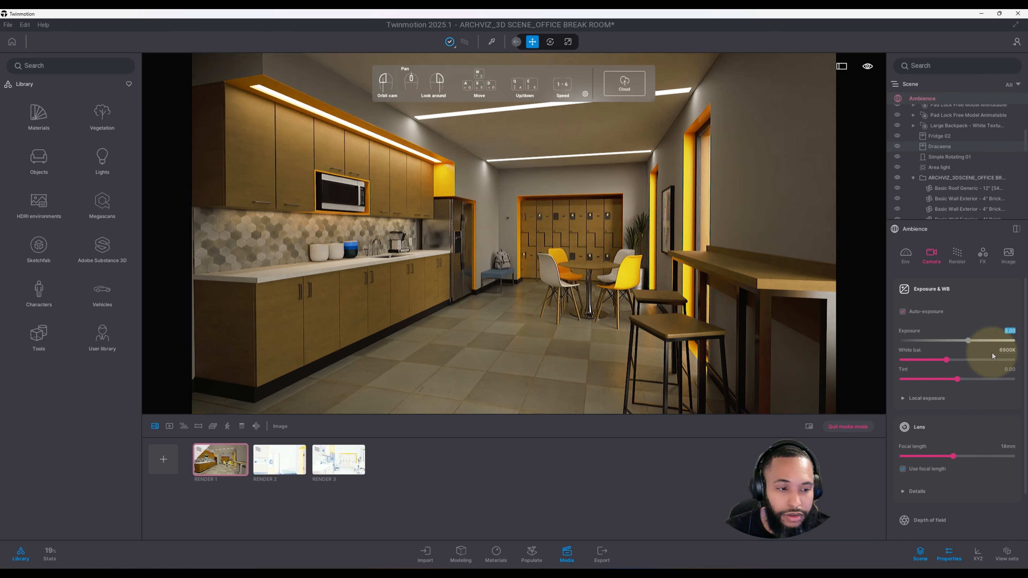
Step: Set the camera white balance to 4400 K and the tint to 0.15
{"action": "left_click_drag", "start_coordinate": [999, 352], "coordinate": [1016, 351]}
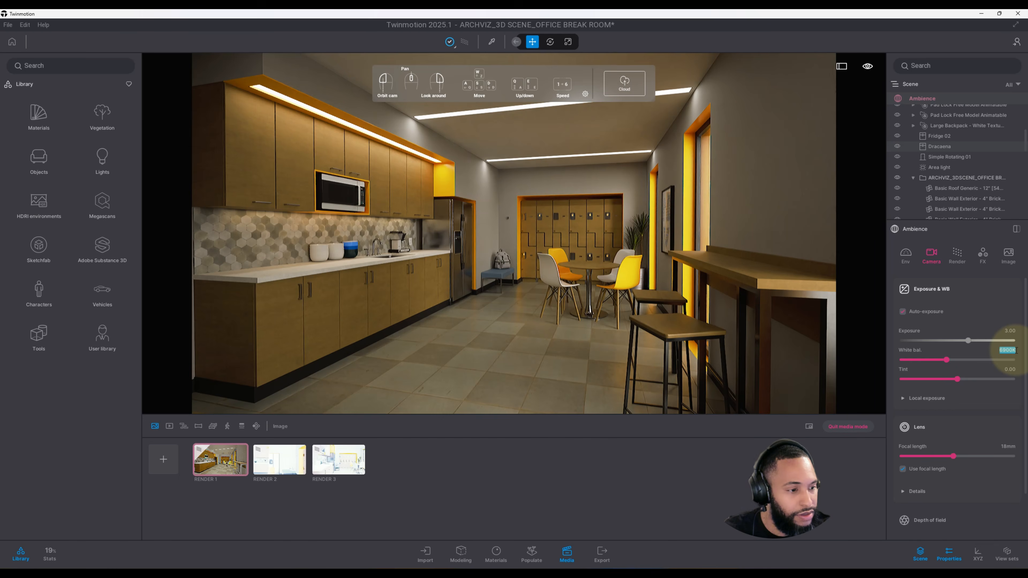
{"action": "type", "text": "4400"}
{"action": "key", "text": "Return"}
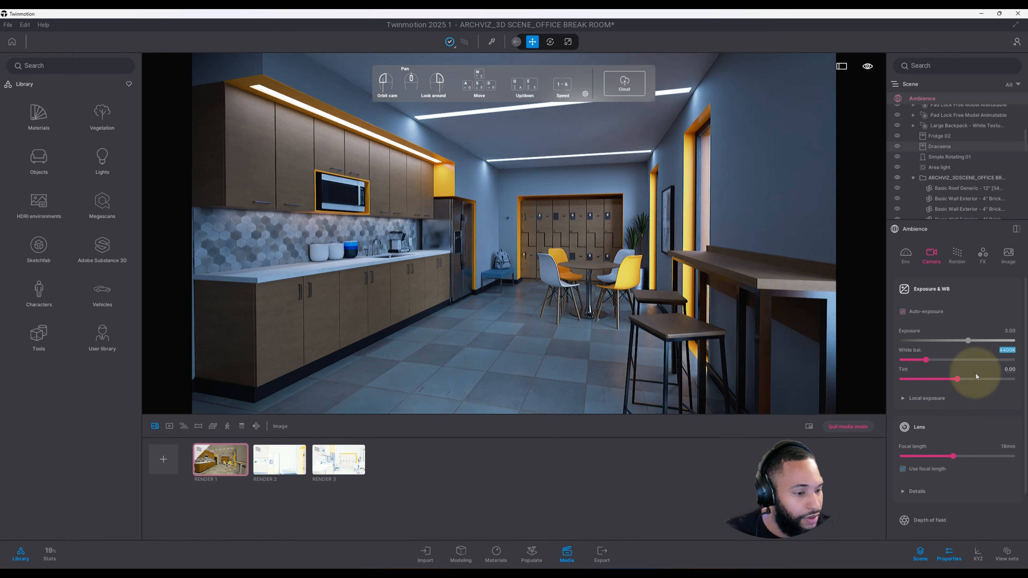
{"action": "key", "text": "Tab"}
{"action": "type", "text": "0"}
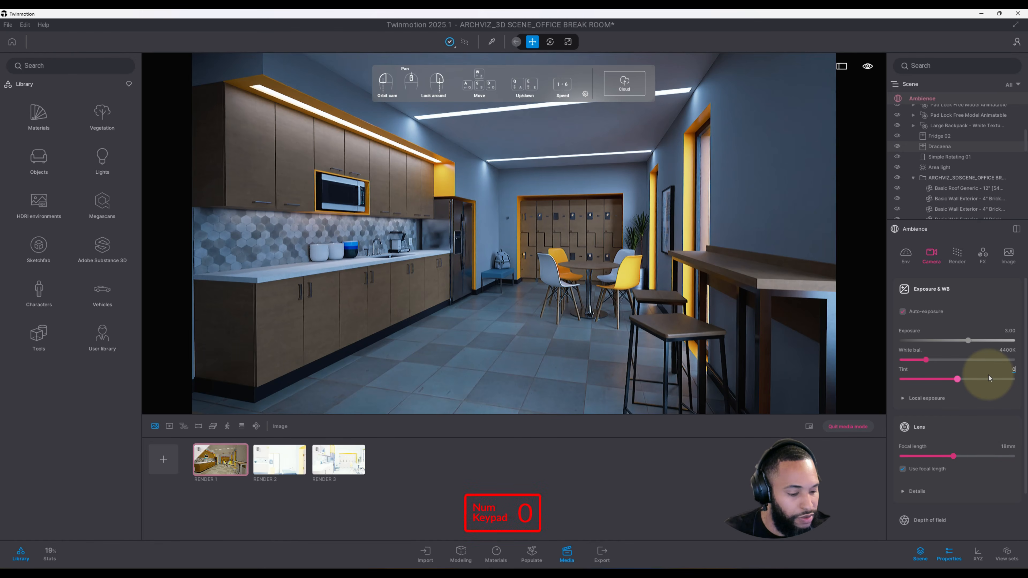
{"action": "type", "text": ".15"}
{"action": "key", "text": "Return"}
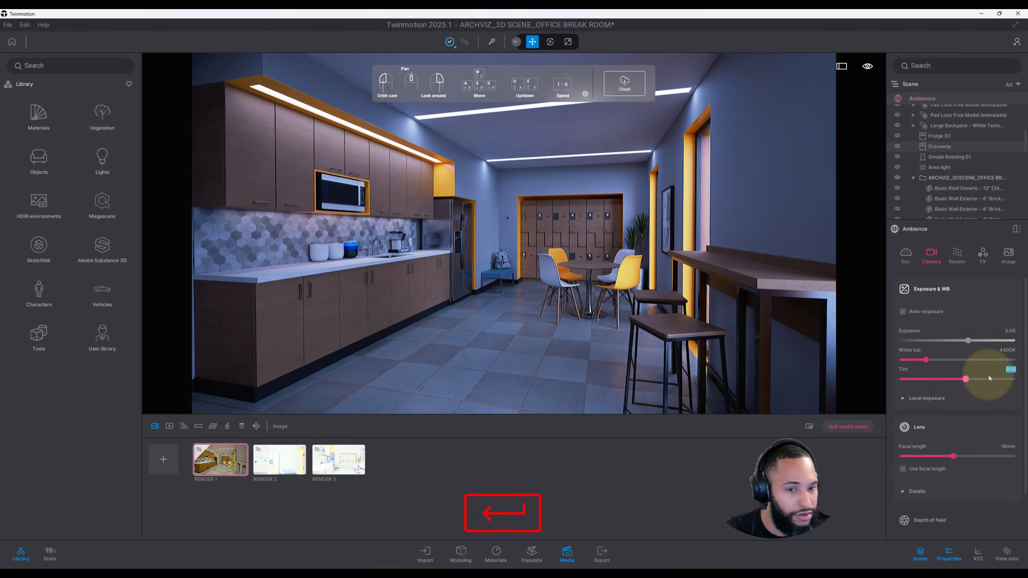
Step: Enable local exposure and set its highlights to 0.92
{"action": "left_click", "coordinate": [952, 401]}
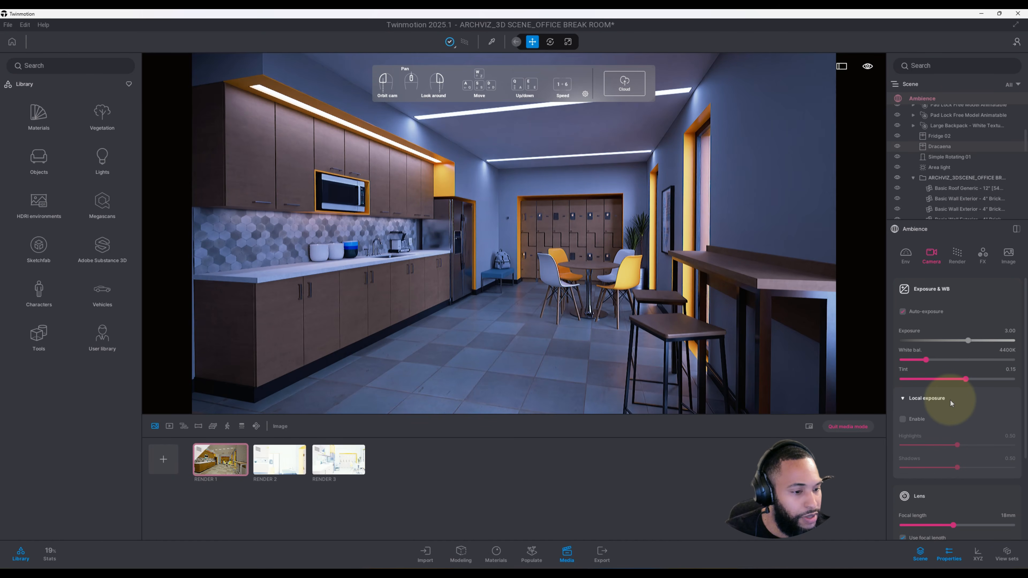
{"action": "left_click", "coordinate": [904, 420]}
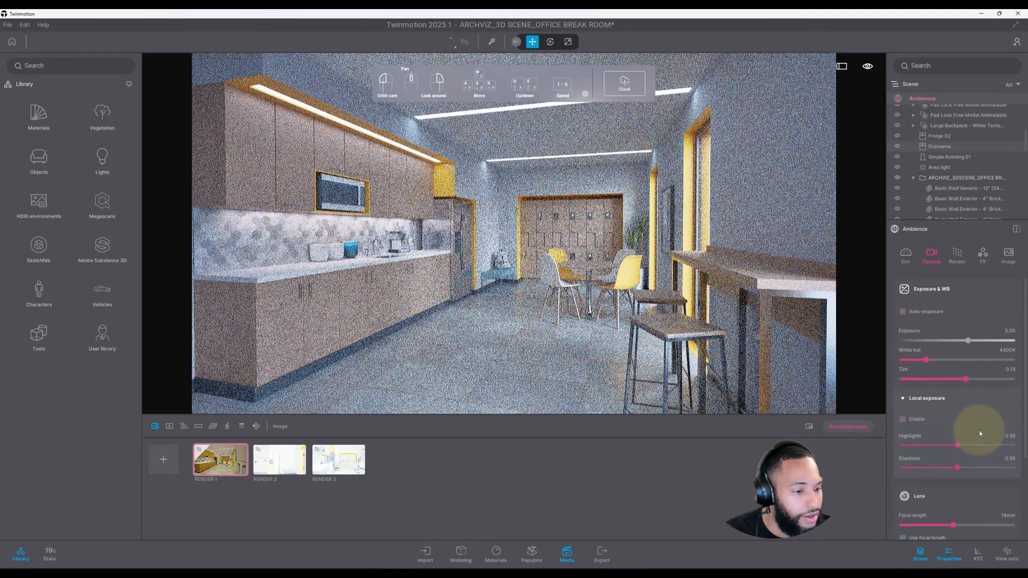
{"action": "left_click", "coordinate": [989, 441]}
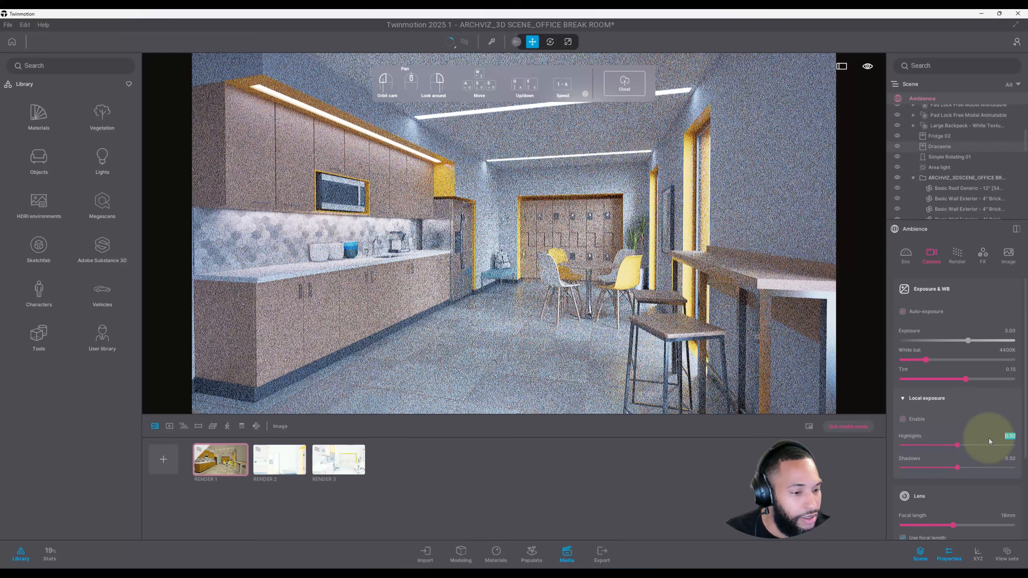
{"action": "type", "text": "0.92"}
{"action": "key", "text": "Return"}
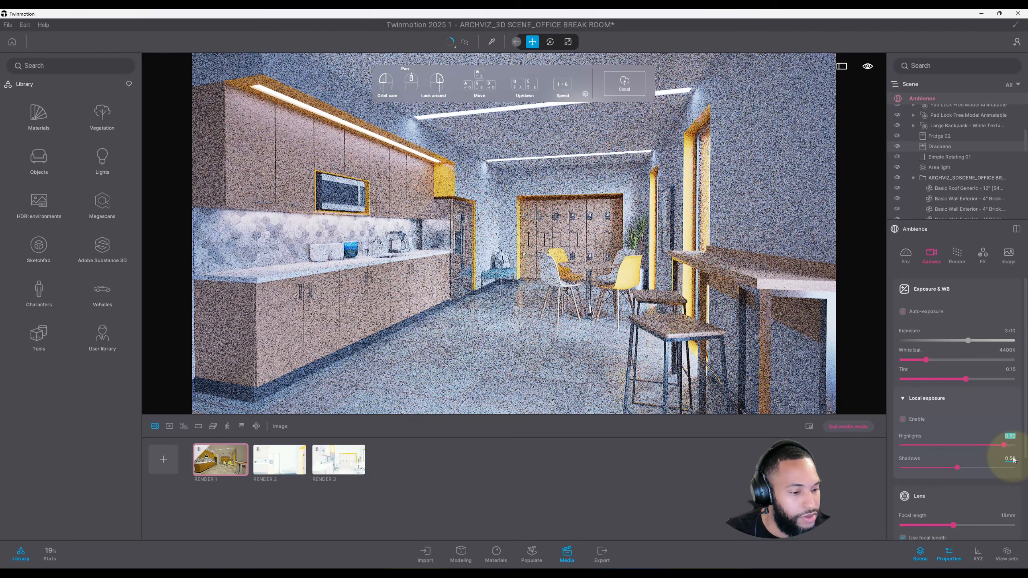
Step: Increase the lens focal length to about 25 mm
{"action": "scroll", "coordinate": [1013, 459], "scroll_direction": "down", "scroll_amount": 2}
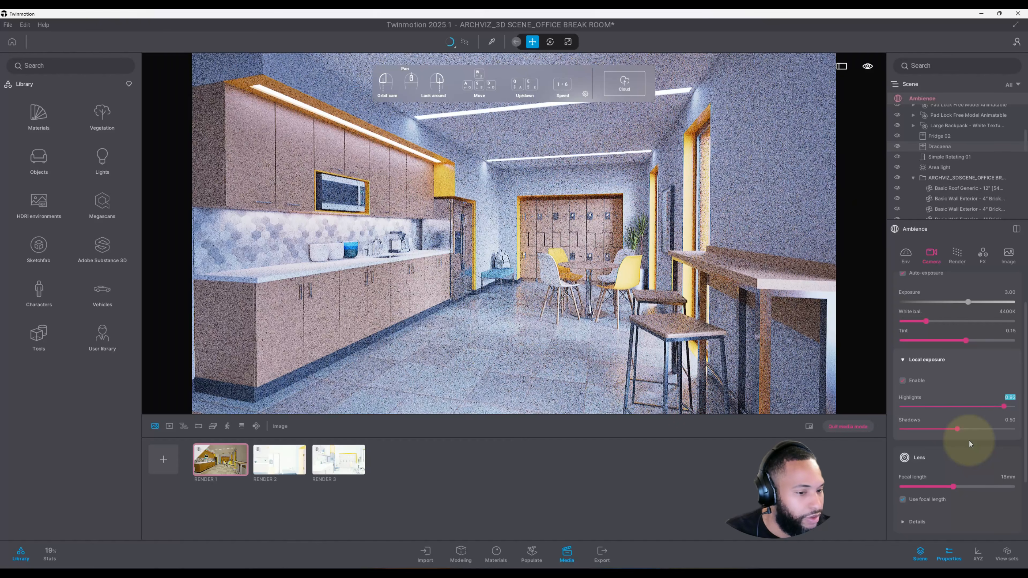
{"action": "scroll", "coordinate": [970, 444], "scroll_direction": "down", "scroll_amount": 1}
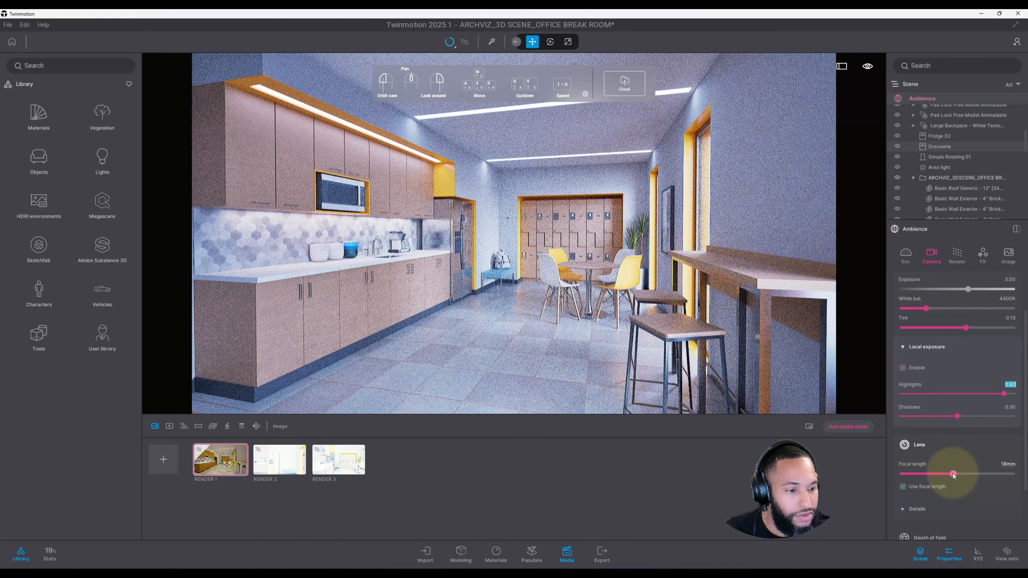
{"action": "left_click_drag", "start_coordinate": [953, 475], "coordinate": [972, 467]}
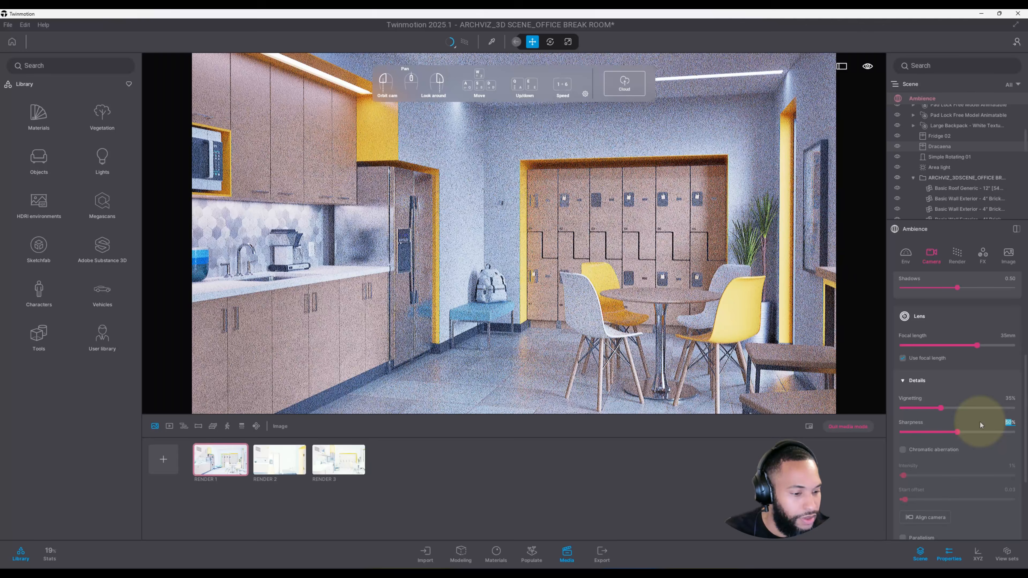
Step: Set the camera sharpness to 15% and enable chromatic aberration
{"action": "type", "text": "15"}
{"action": "key", "text": "Return"}
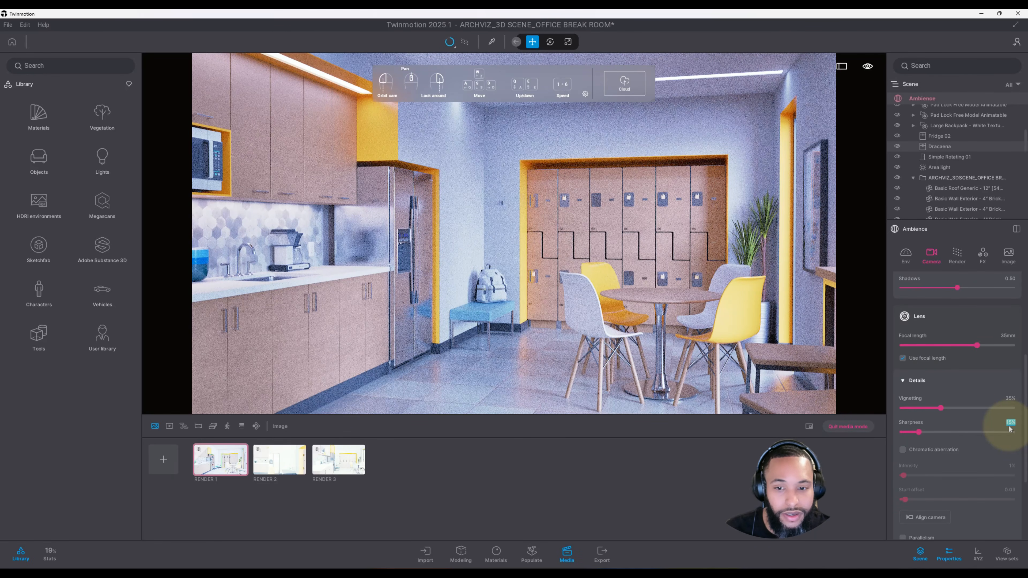
{"action": "scroll", "coordinate": [988, 378], "scroll_direction": "down", "scroll_amount": 2}
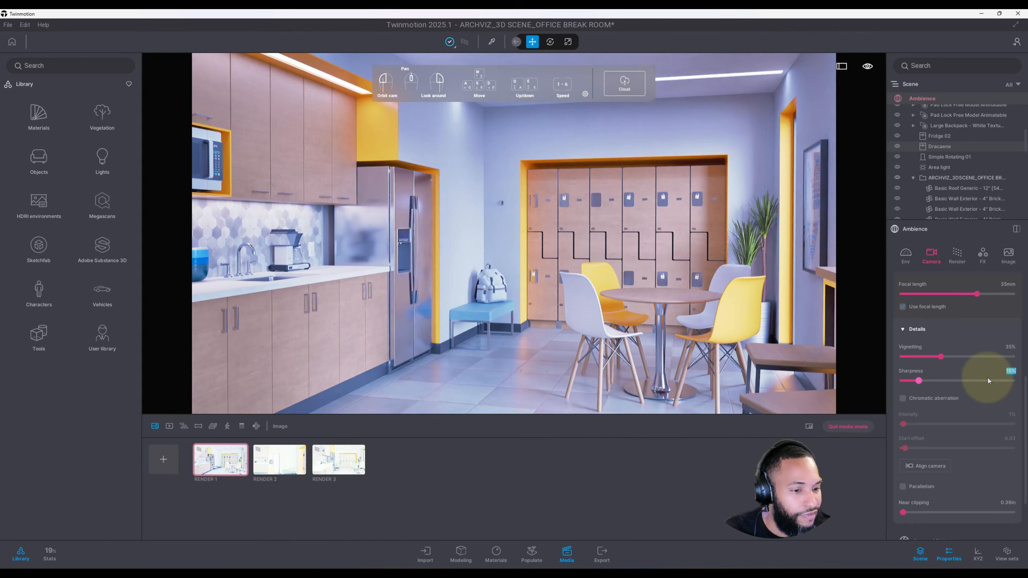
{"action": "left_click", "coordinate": [903, 399]}
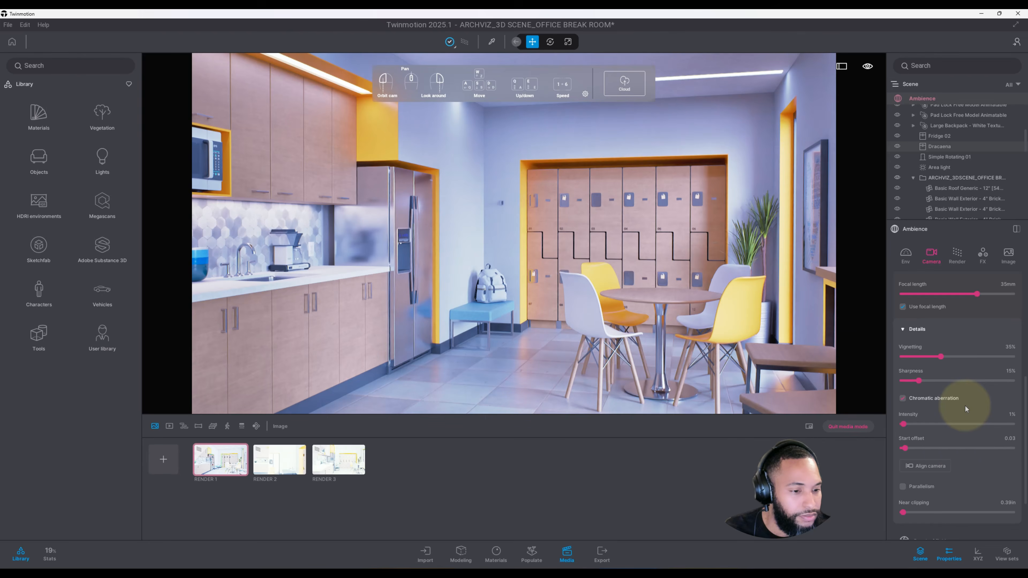
Step: Enable Parallelism so vertical lines stay vertical in the camera view
{"action": "scroll", "coordinate": [956, 417], "scroll_direction": "down", "scroll_amount": 1}
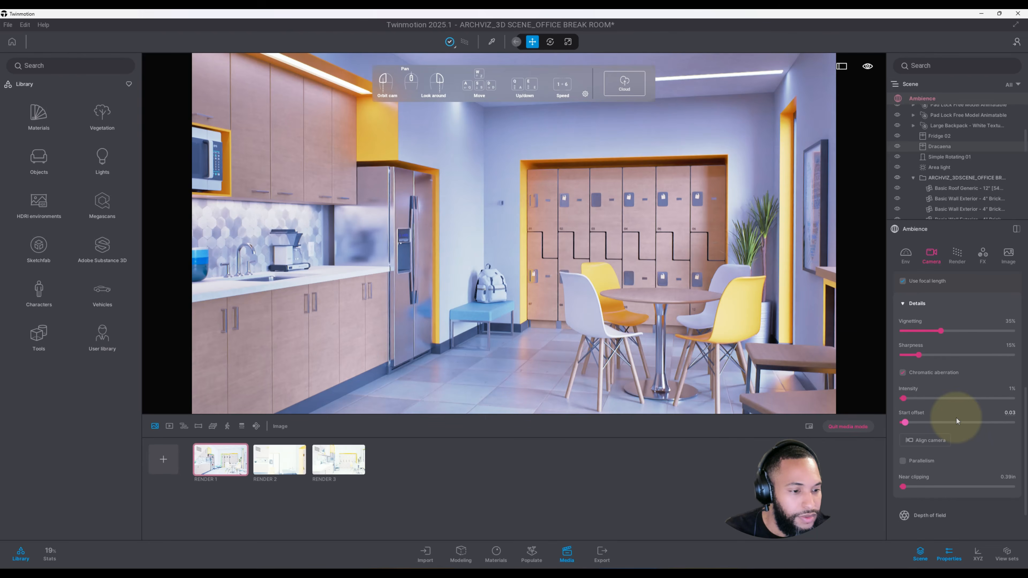
{"action": "left_click", "coordinate": [903, 460]}
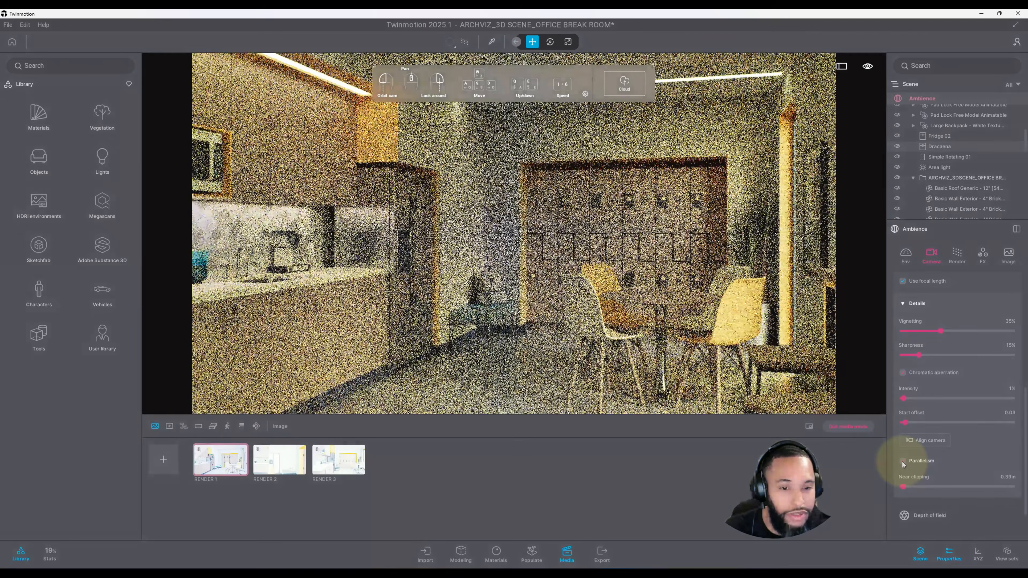
Step: Open the render settings and set the path tracer's samples per pixel to 248
{"action": "scroll", "coordinate": [961, 449], "scroll_direction": "down", "scroll_amount": 2}
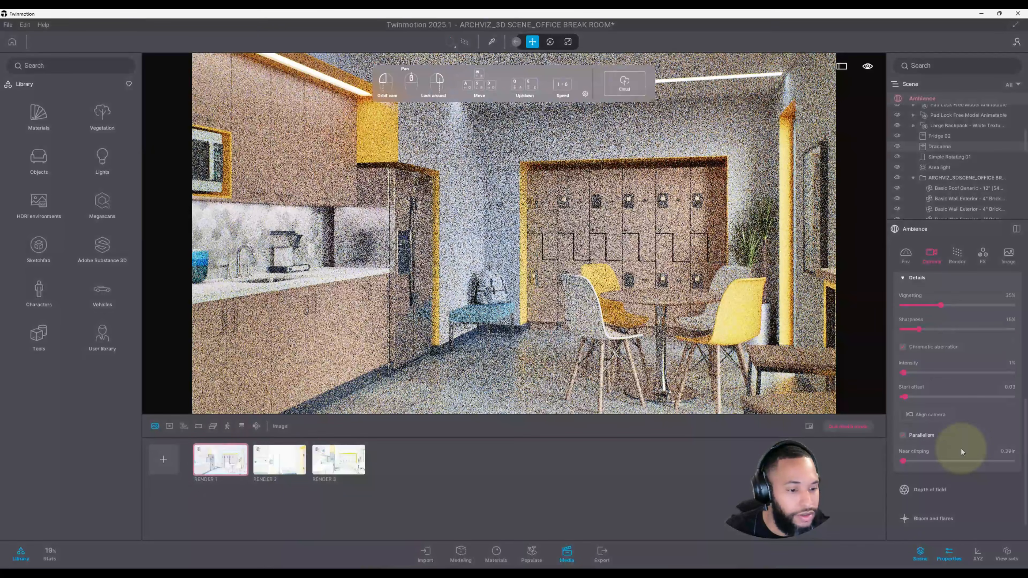
{"action": "scroll", "coordinate": [960, 442], "scroll_direction": "down", "scroll_amount": 1}
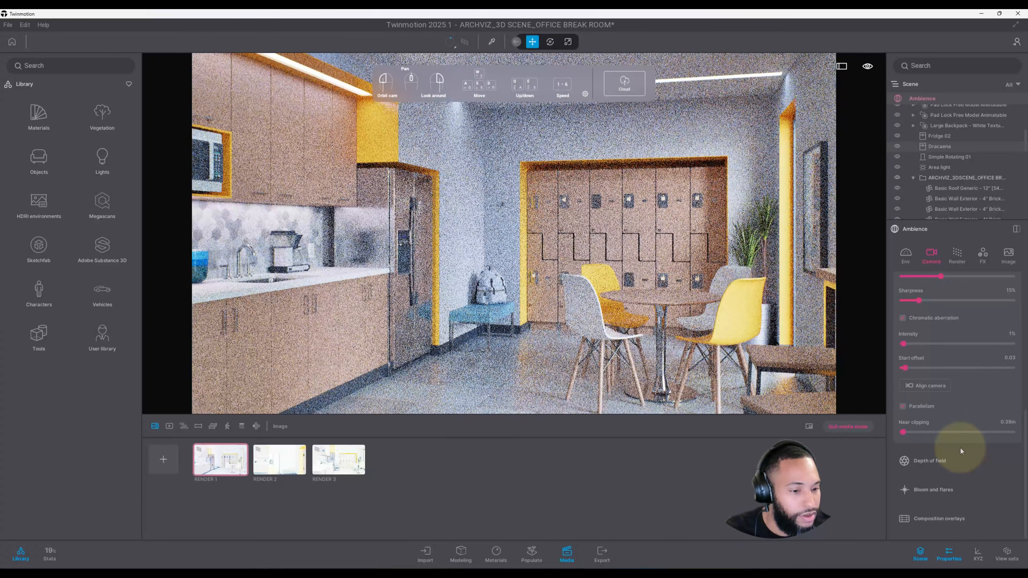
{"action": "scroll", "coordinate": [960, 448], "scroll_direction": "up", "scroll_amount": 2}
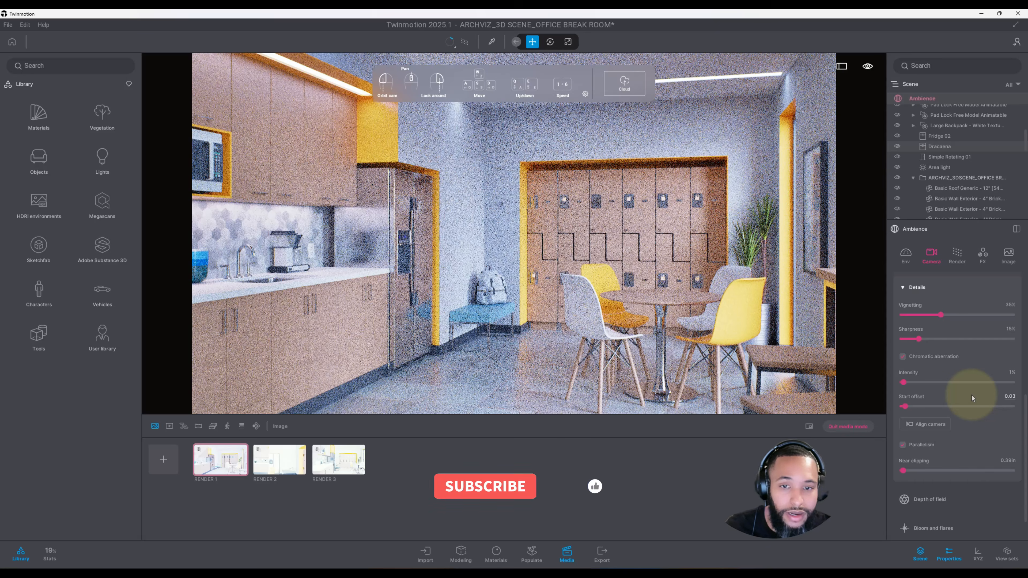
{"action": "left_click", "coordinate": [958, 254]}
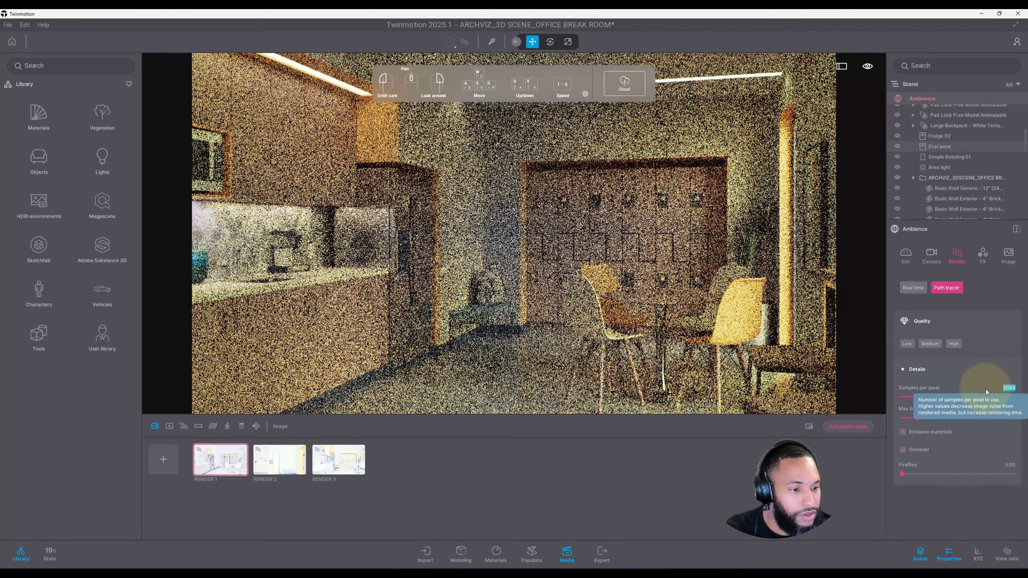
{"action": "key", "text": "KP_2"}
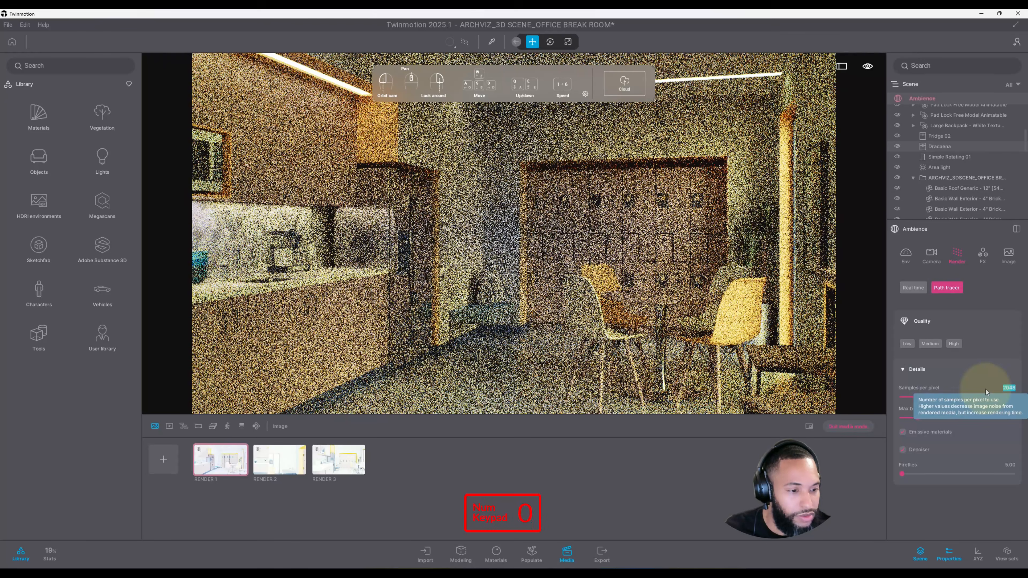
{"action": "key", "text": "KP_4"}
{"action": "key", "text": "KP_8"}
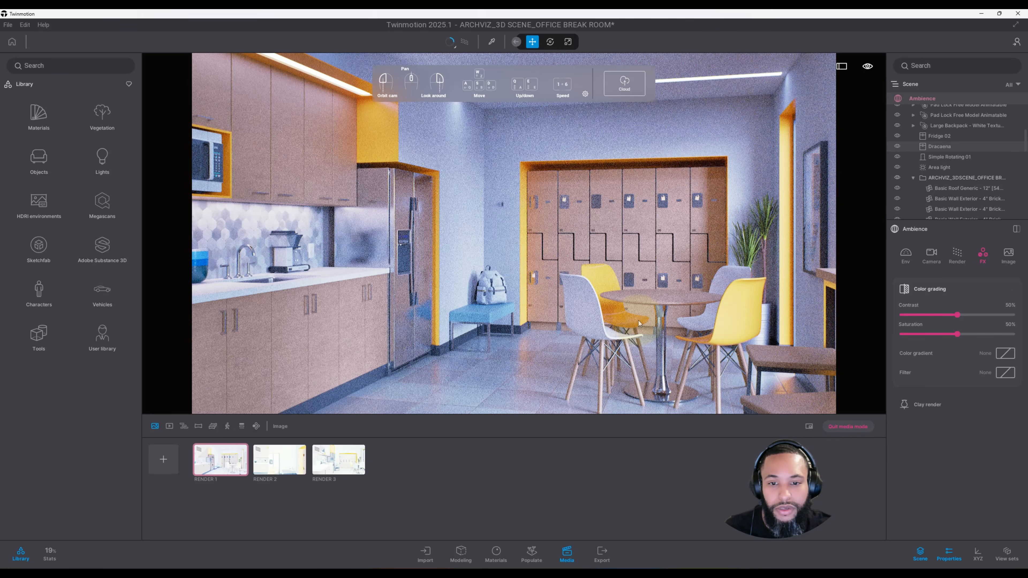
Step: Open the color gradient presets under color grading and browse through the list
{"action": "left_click", "coordinate": [1005, 354]}
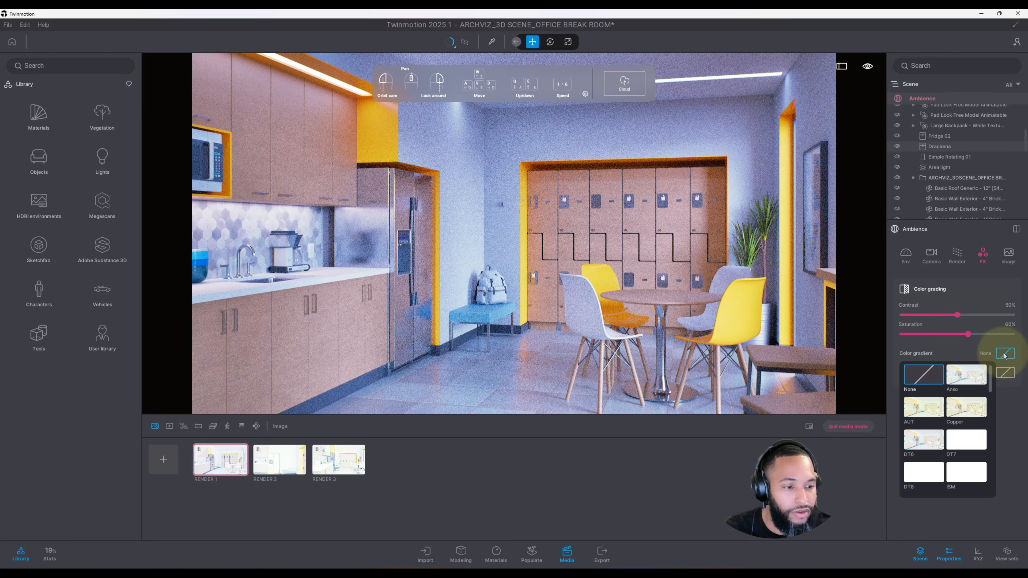
{"action": "left_click_drag", "start_coordinate": [991, 378], "coordinate": [994, 473]}
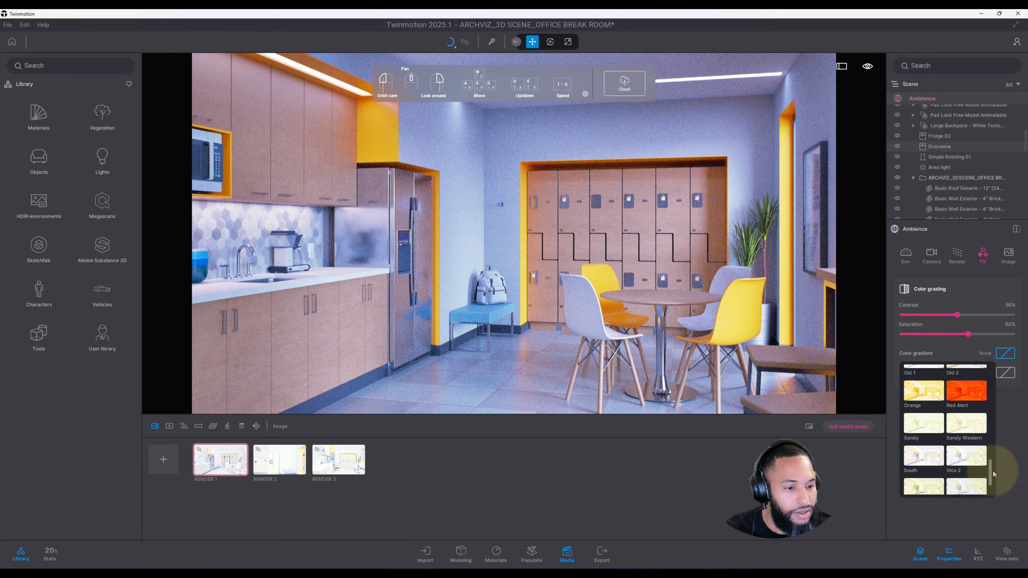